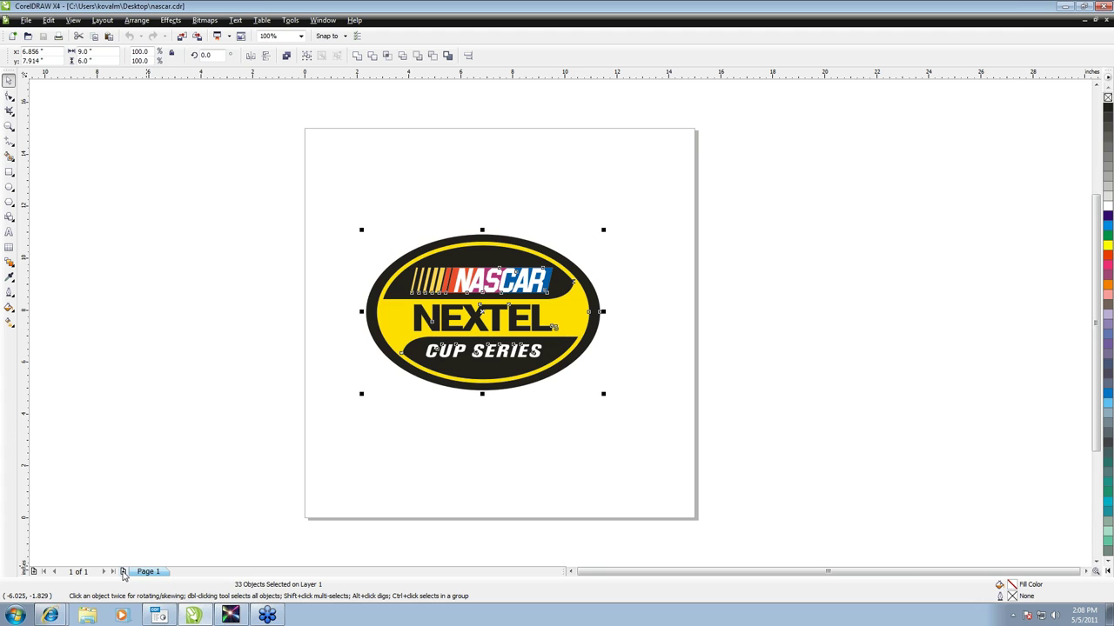
# Add a second page and paste the copied logo onto it, comparing it with the original on page 1.
pyautogui.click(122, 571)
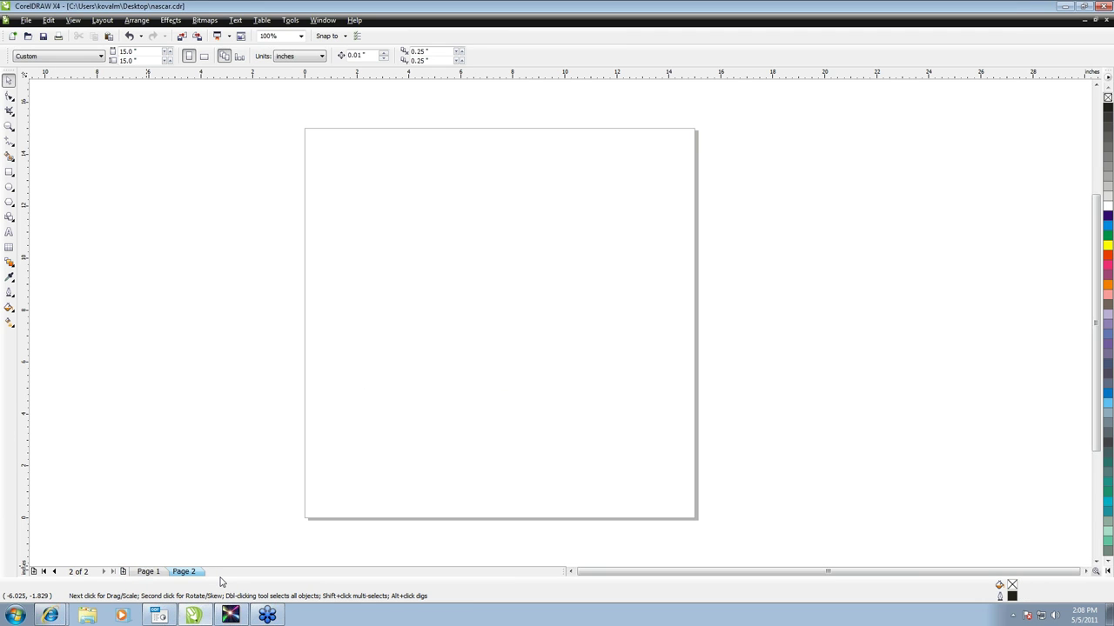
pyautogui.hotkey('ctrl', 'v')
pyautogui.click(150, 573)
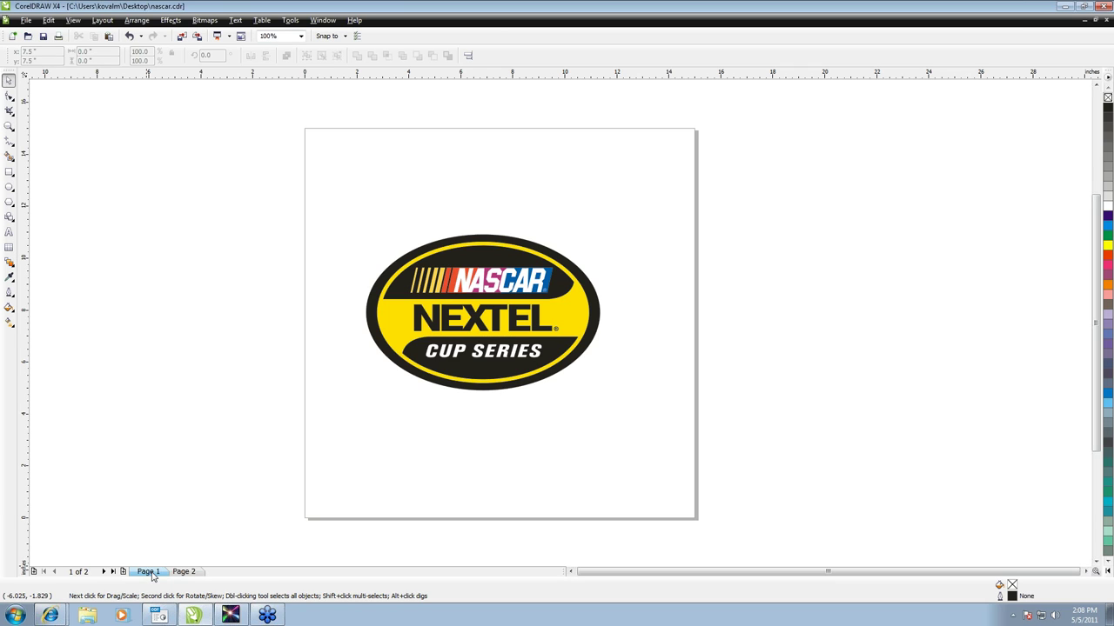
pyautogui.click(183, 572)
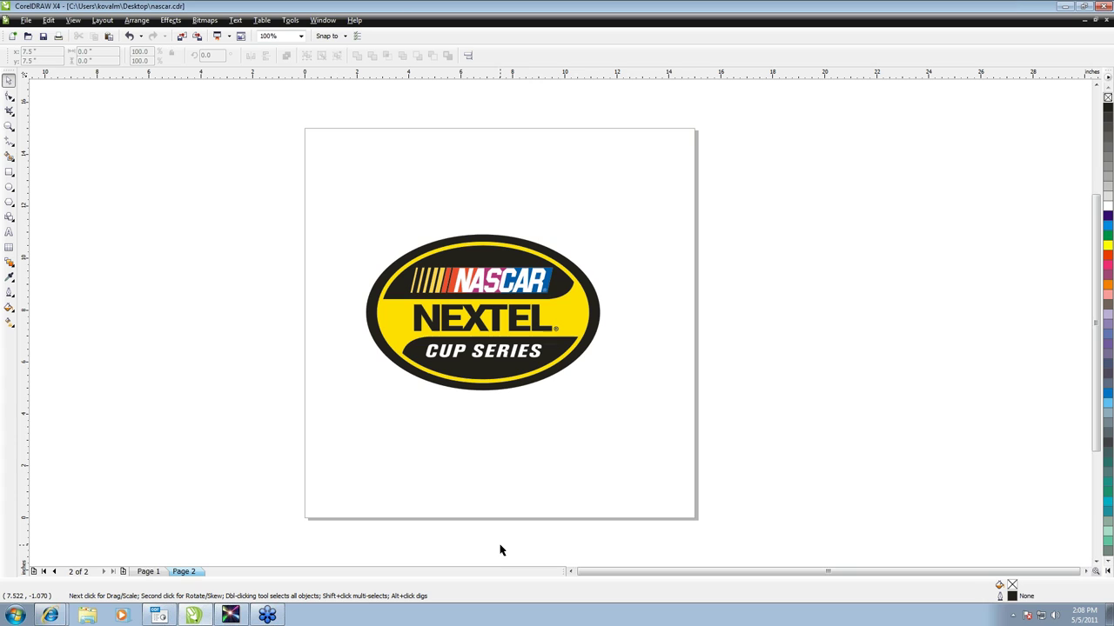
# Weld all the logo objects on page 2 into a single oval shape and select it.
pyautogui.moveTo(326, 176); pyautogui.dragTo(620, 424)
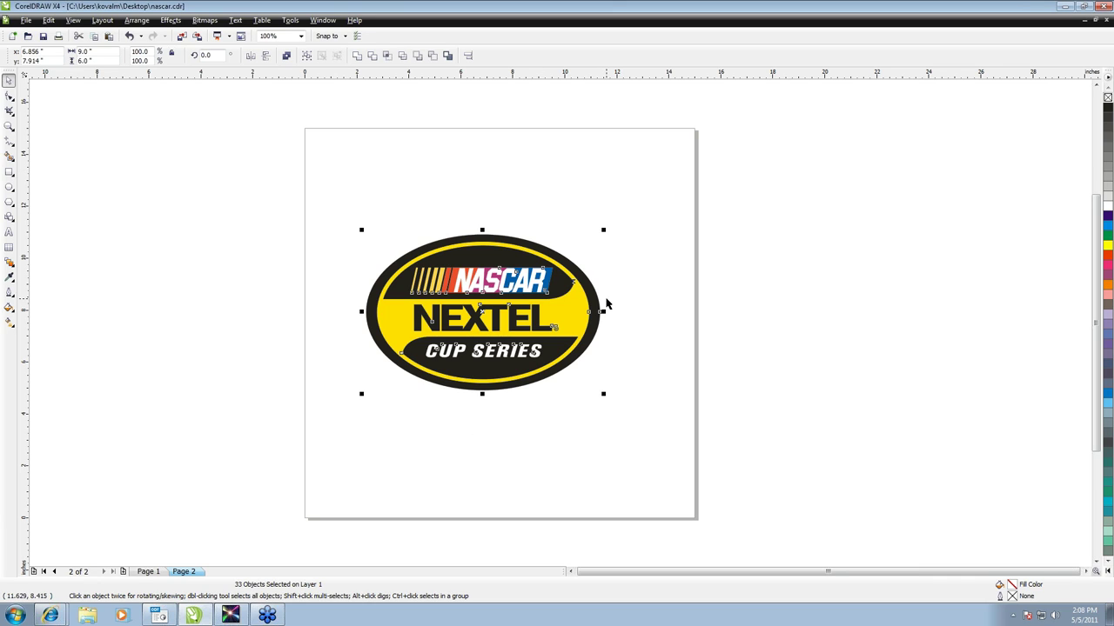
pyautogui.click(358, 58)
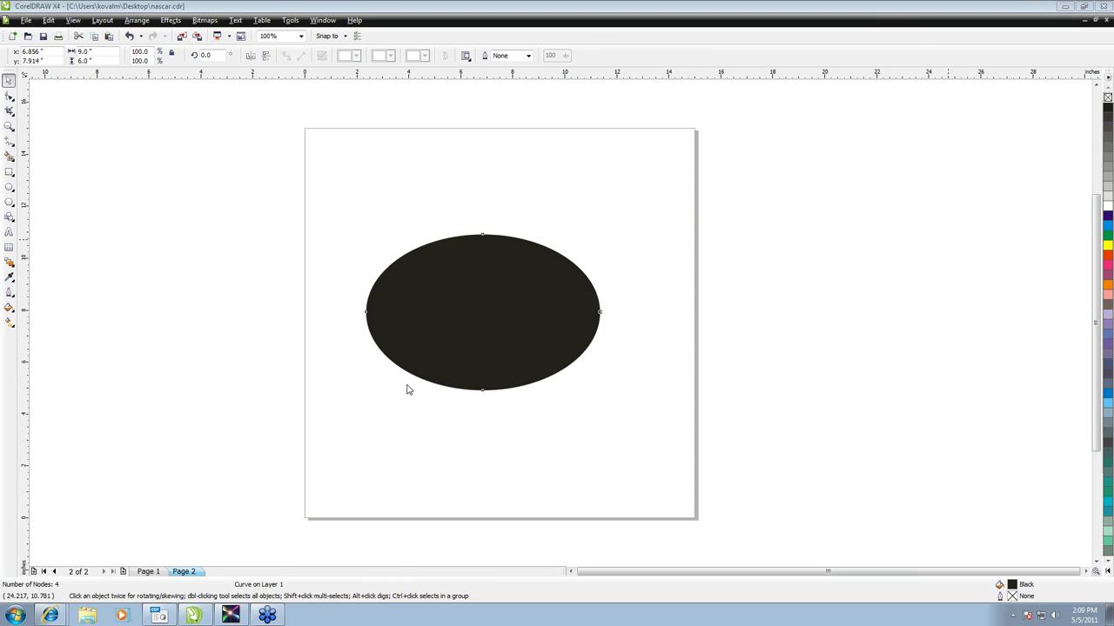
pyautogui.click(506, 312)
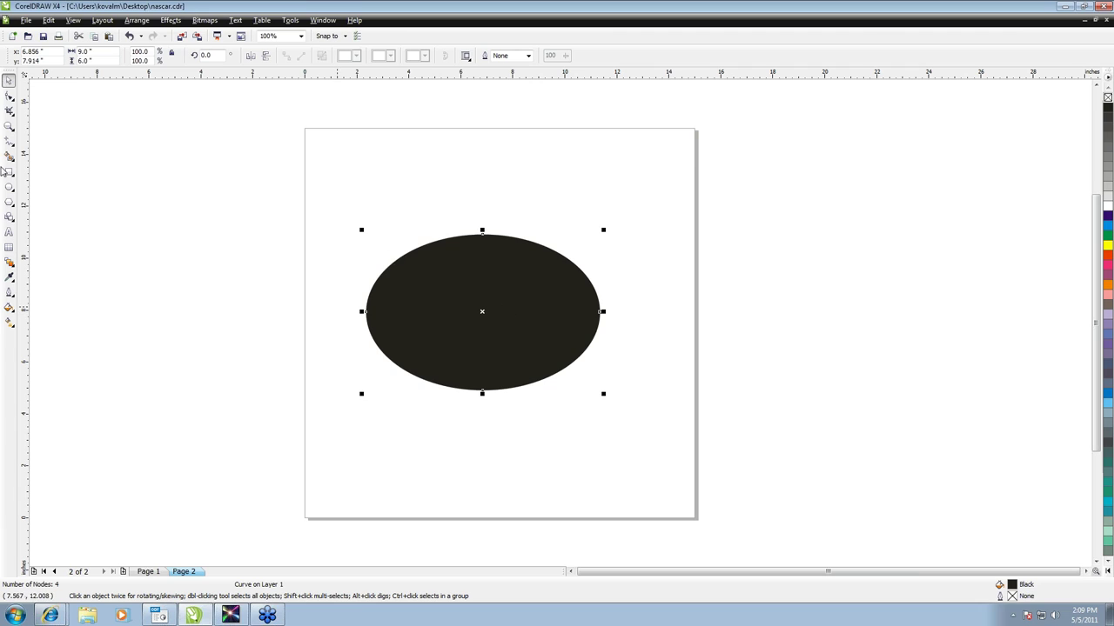
# Set the welded oval's outline width to Hairline in the outline pen settings.
pyautogui.click(10, 294)
pyautogui.click(9, 307)
pyautogui.click(9, 295)
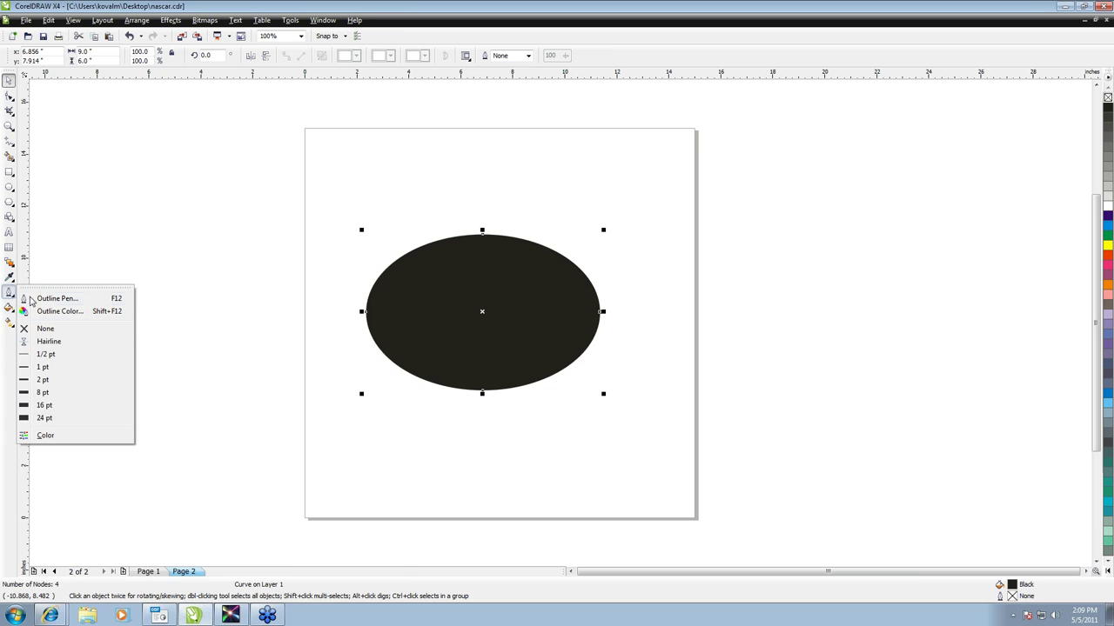
pyautogui.click(50, 300)
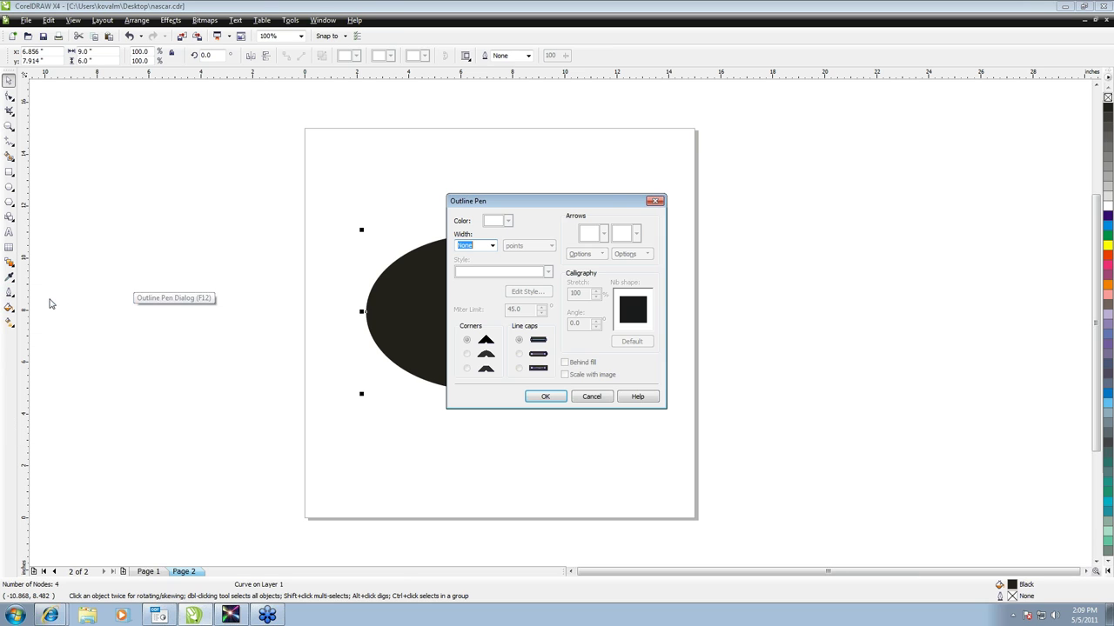
pyautogui.click(492, 245)
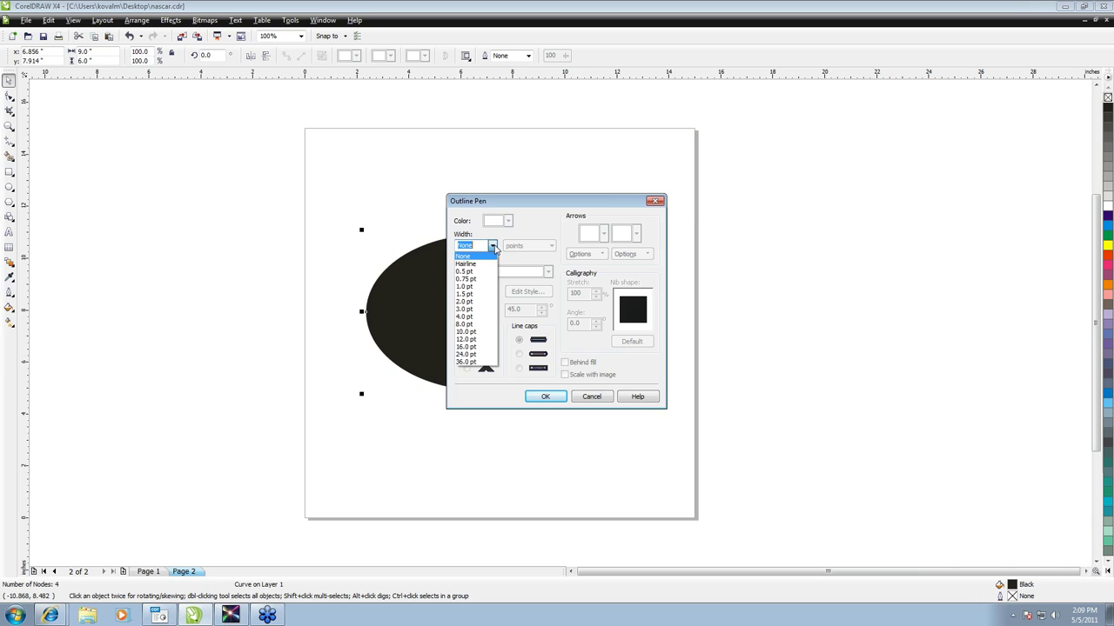
pyautogui.click(484, 265)
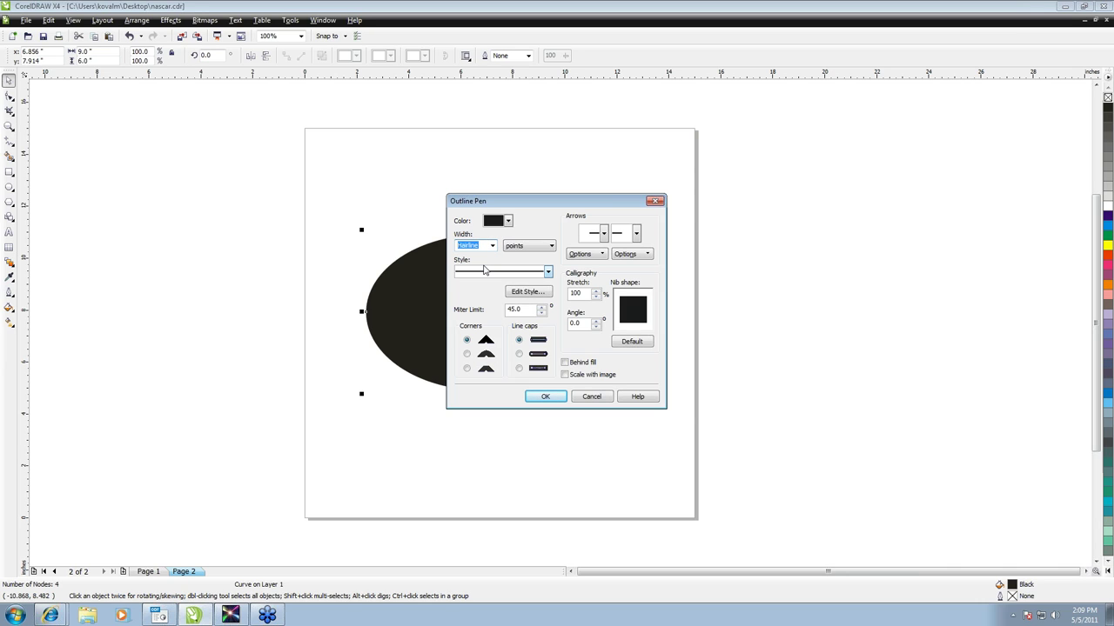
# Open the full colour selection for the outline and switch its palette to Custom Spot Colors.
pyautogui.click(509, 222)
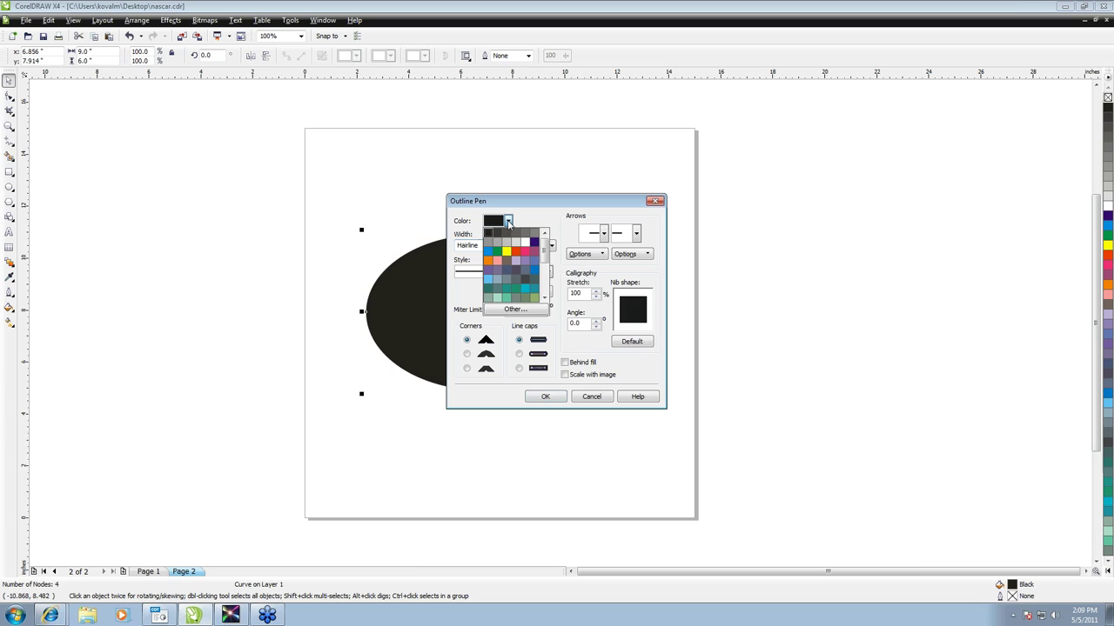
pyautogui.click(515, 309)
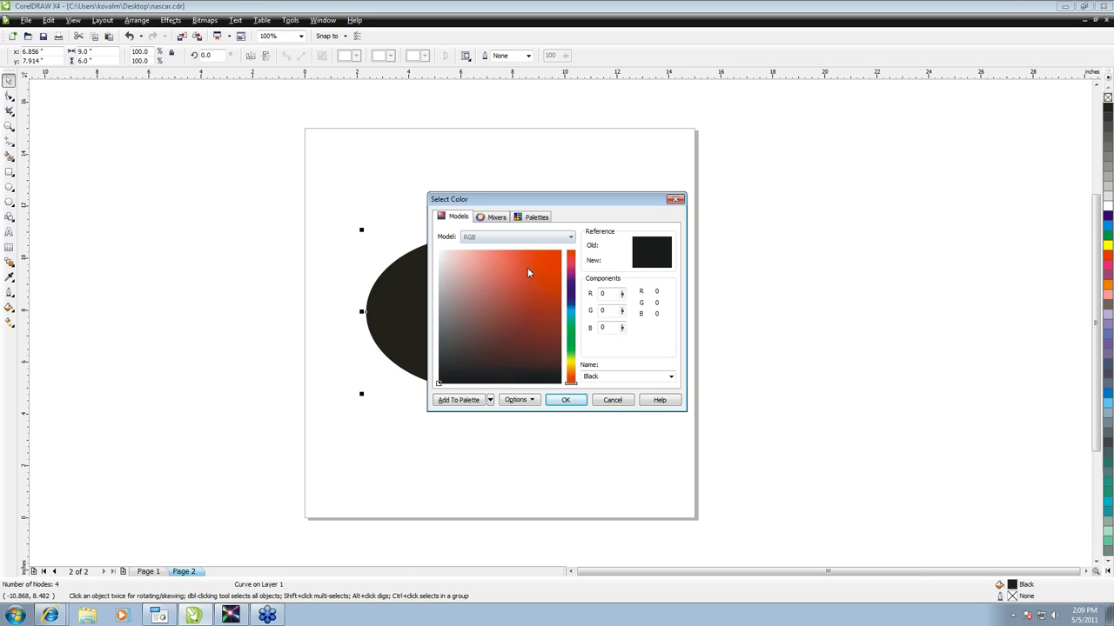
pyautogui.click(534, 217)
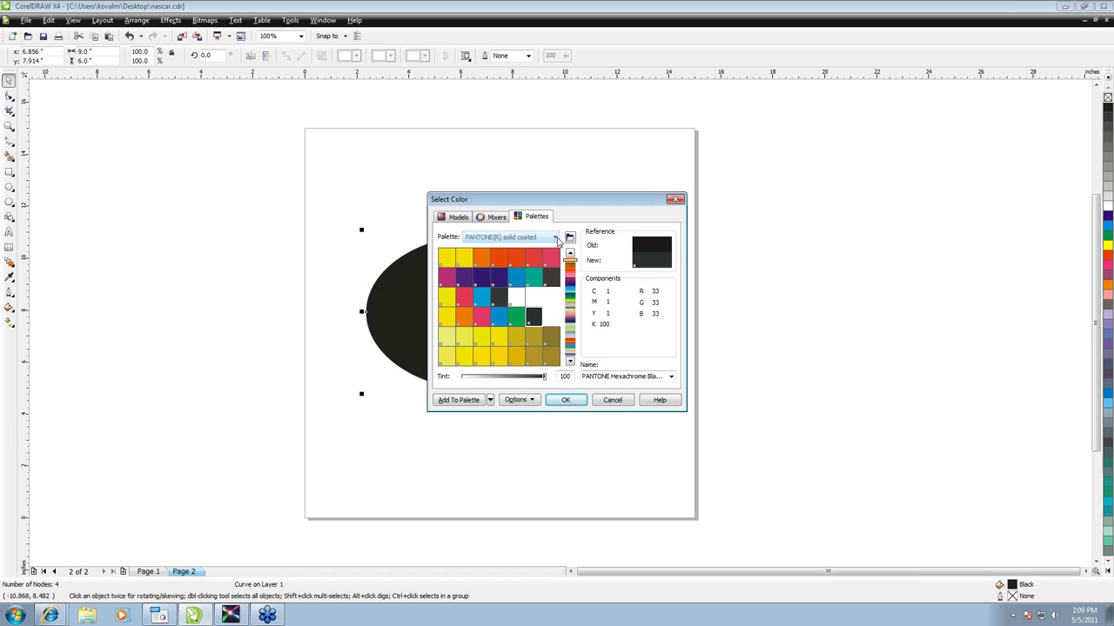
pyautogui.click(555, 238)
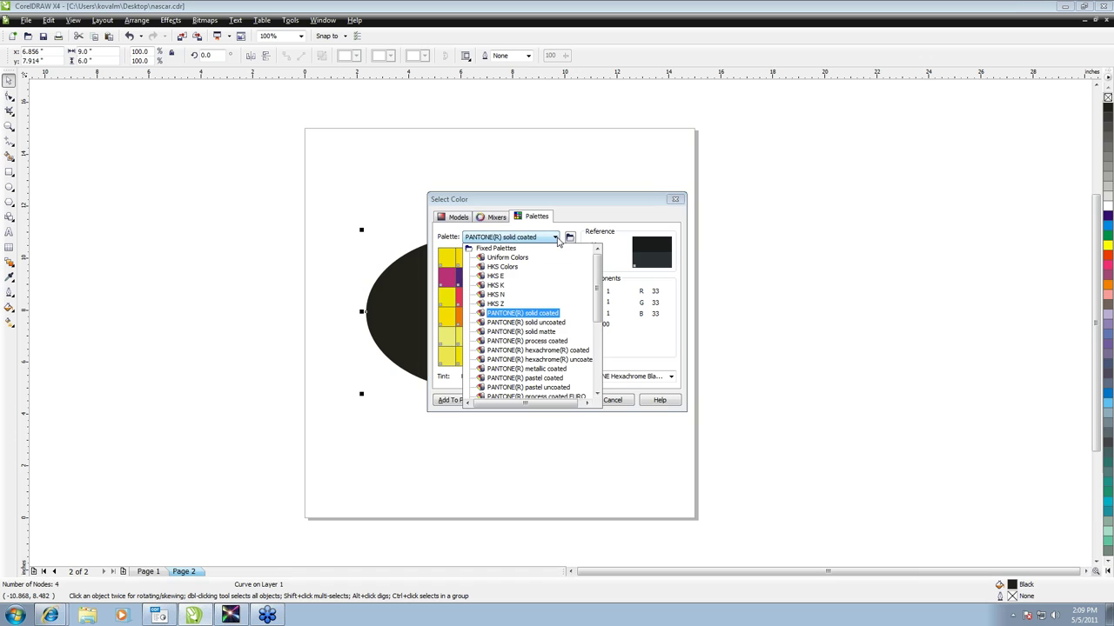
pyautogui.doubleClick(495, 249)
pyautogui.doubleClick(500, 259)
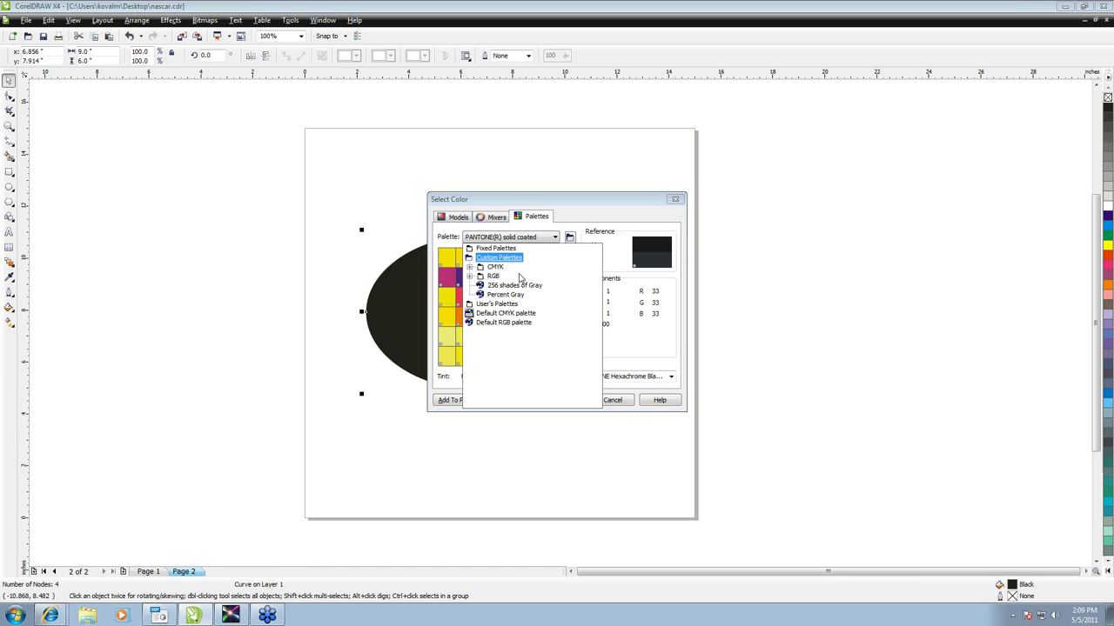
pyautogui.doubleClick(502, 258)
pyautogui.doubleClick(498, 268)
pyautogui.click(514, 277)
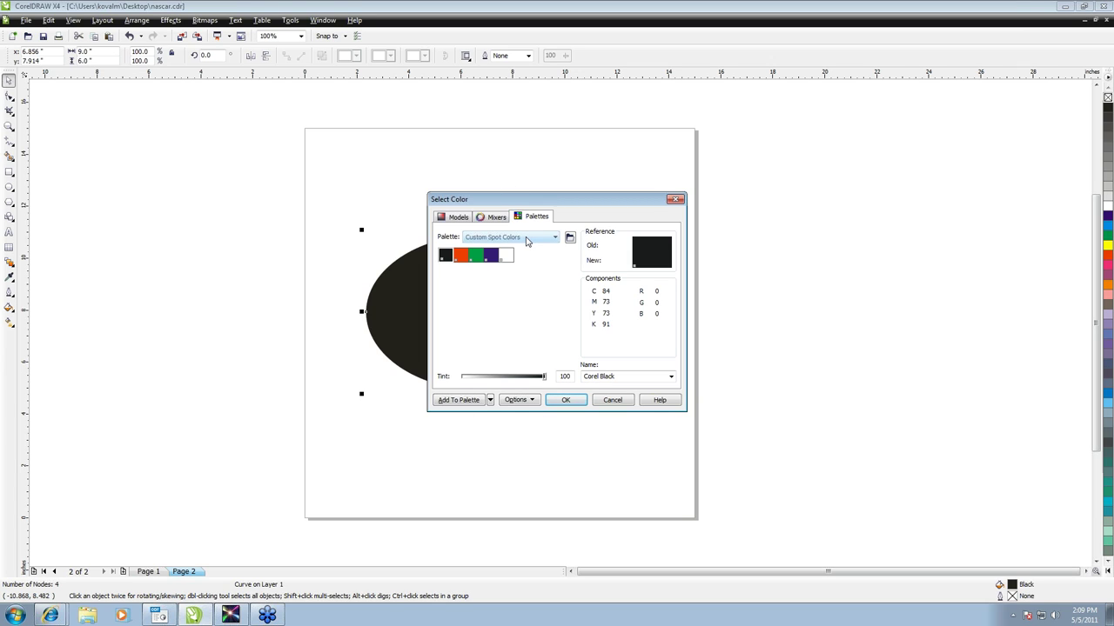
# Mix a pink colour with RGB values 247, 13, 169 and add it to the palette.
pyautogui.click(458, 218)
pyautogui.moveTo(569, 383); pyautogui.dragTo(570, 263)
pyautogui.moveTo(513, 303)
pyautogui.mouseDown()
pyautogui.moveTo(490, 311)
pyautogui.moveTo(552, 259)
pyautogui.mouseUp()
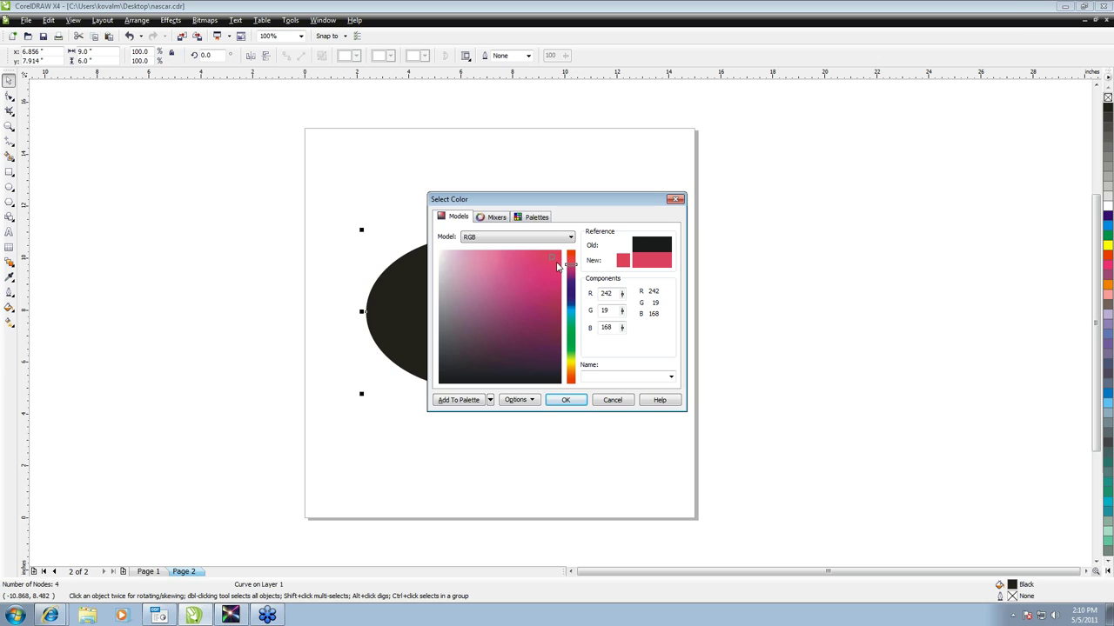
pyautogui.click(555, 255)
pyautogui.click(467, 402)
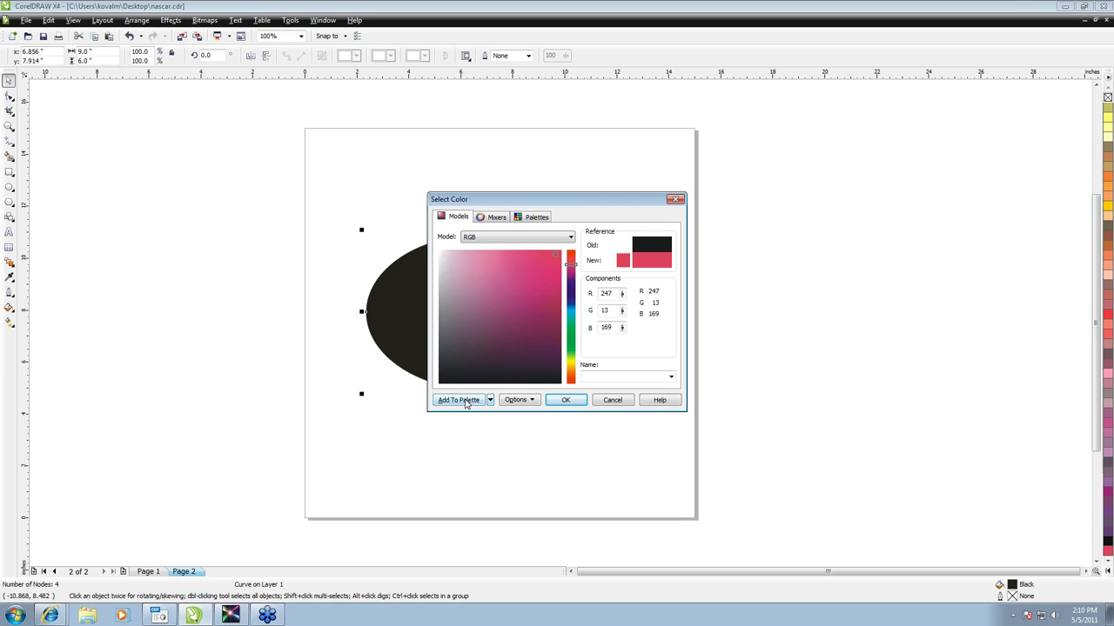
pyautogui.click(536, 217)
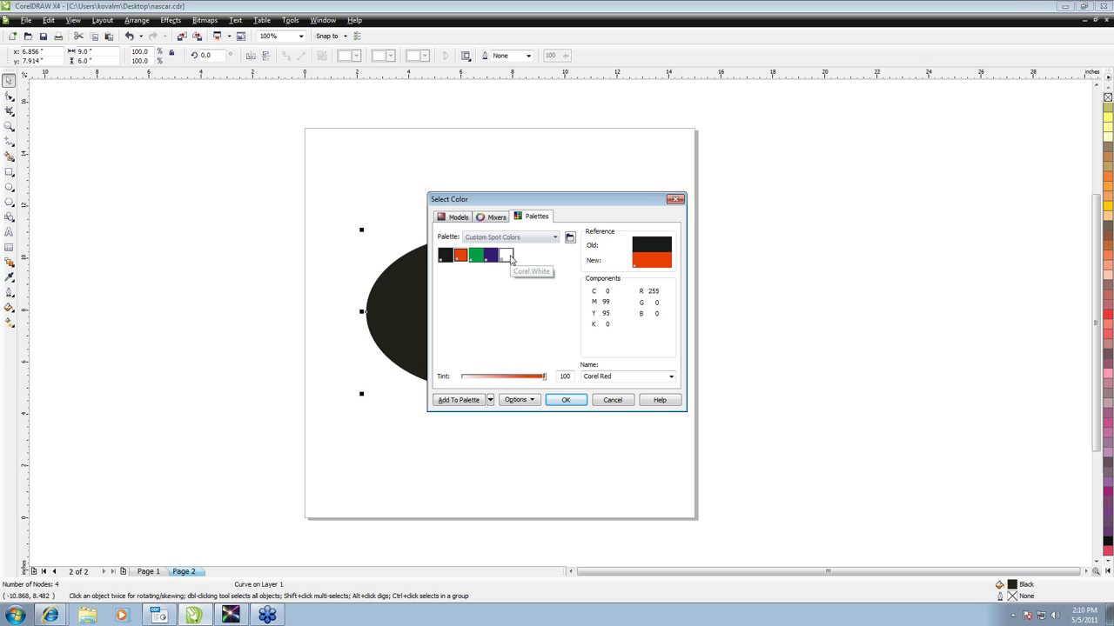
pyautogui.click(505, 255)
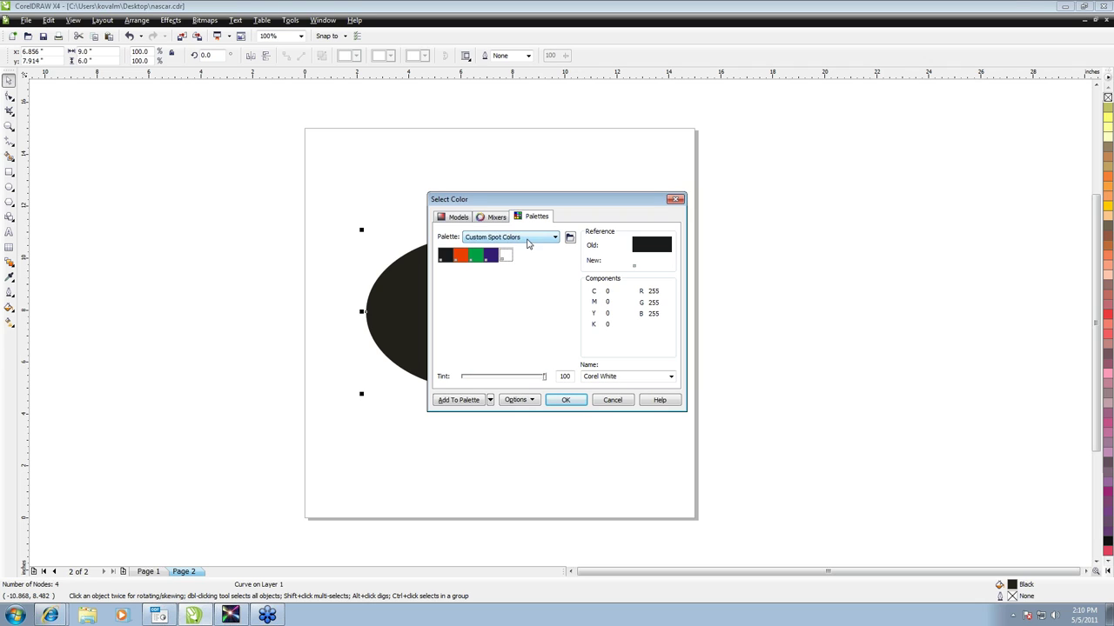
pyautogui.click(532, 401)
pyautogui.click(565, 401)
pyautogui.click(612, 400)
pyautogui.click(605, 399)
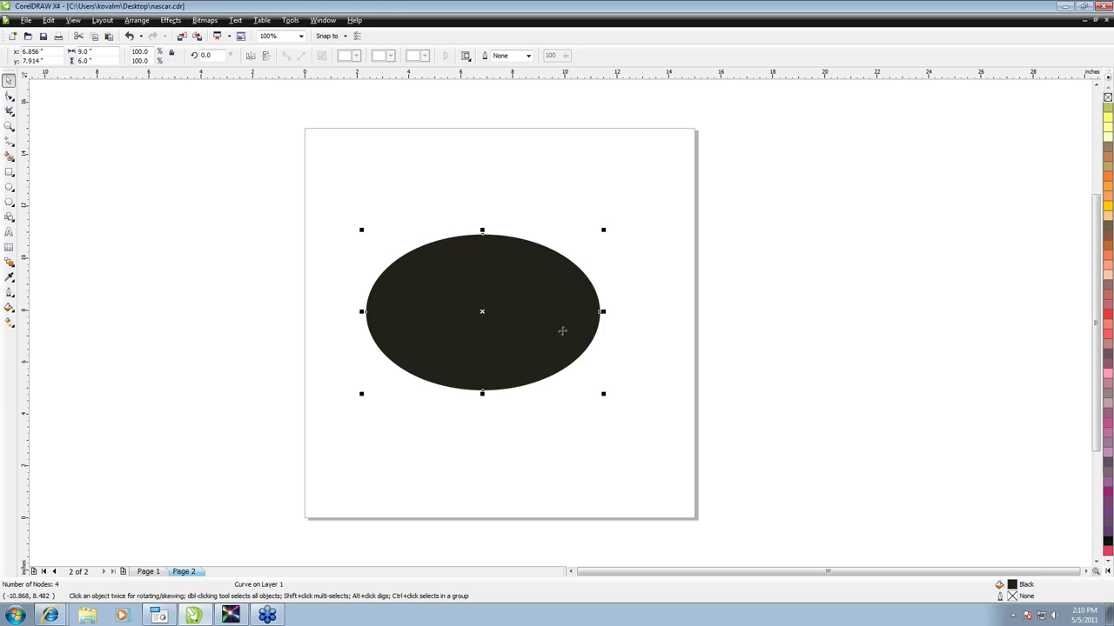
# Add a pink colour with CMYK values 5, 95, 30, 0 to the Custom Spot Colors palette using the Palette Editor.
pyautogui.click(289, 20)
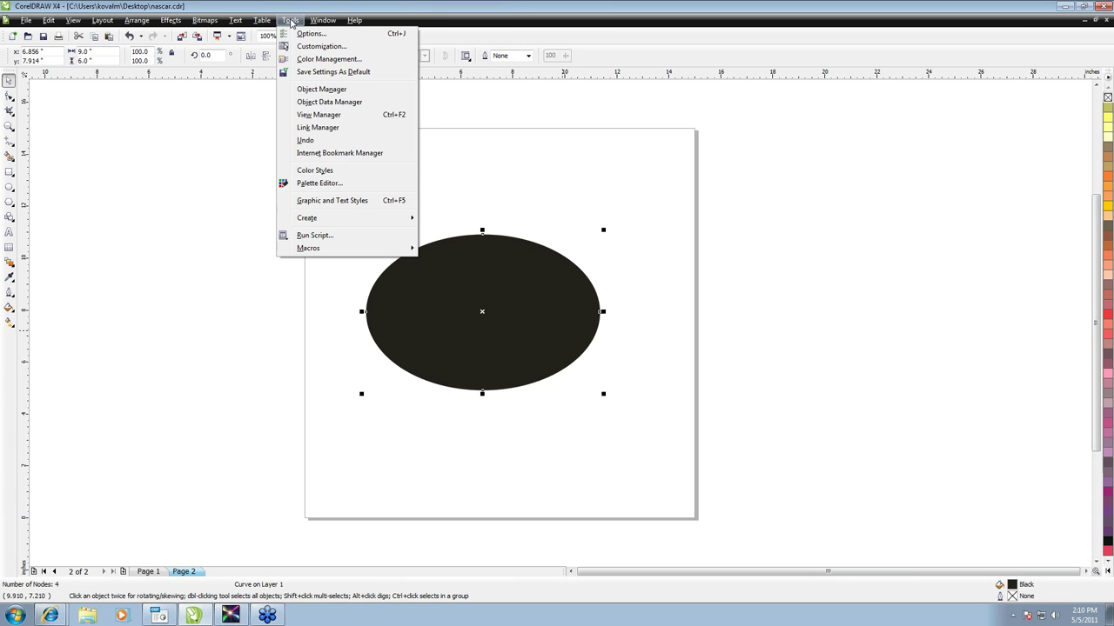
pyautogui.click(305, 182)
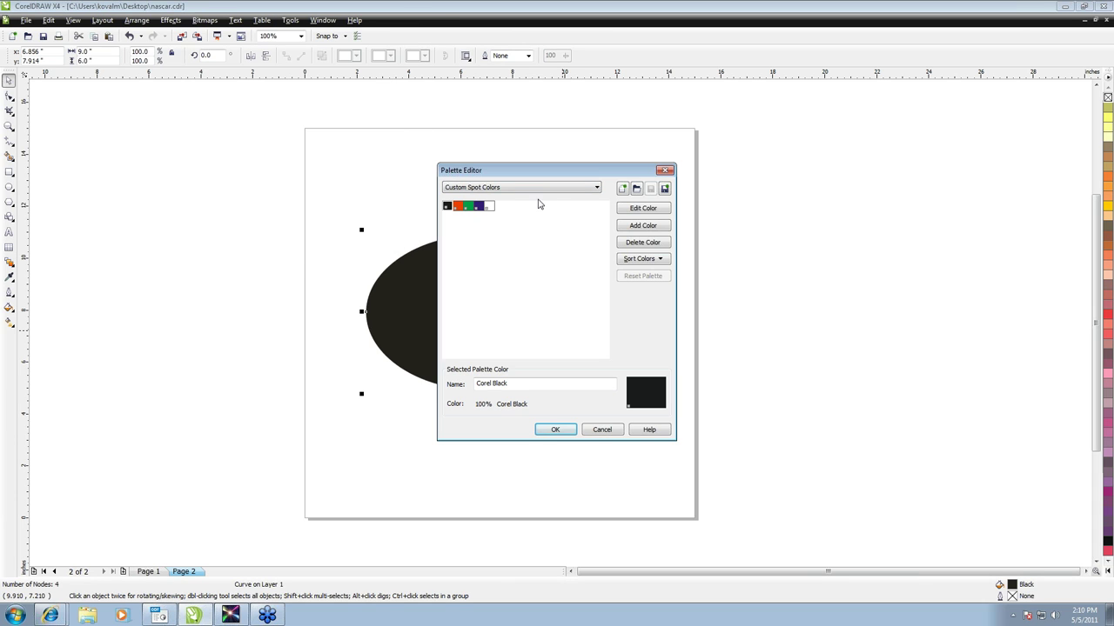
pyautogui.click(490, 190)
pyautogui.click(490, 221)
pyautogui.click(643, 225)
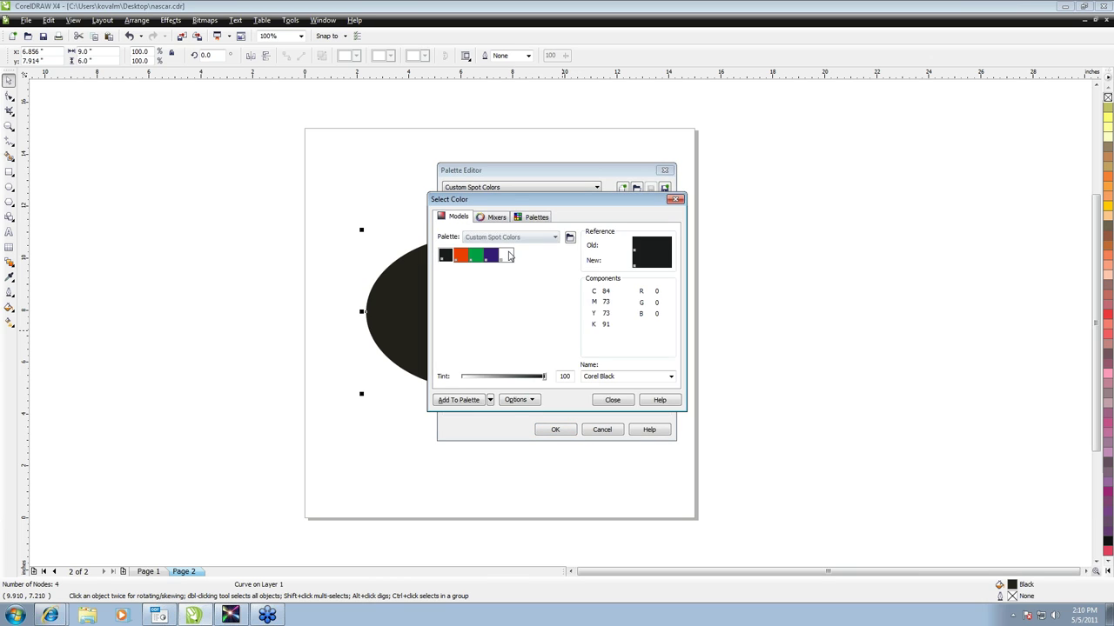
pyautogui.moveTo(570, 304); pyautogui.dragTo(556, 258)
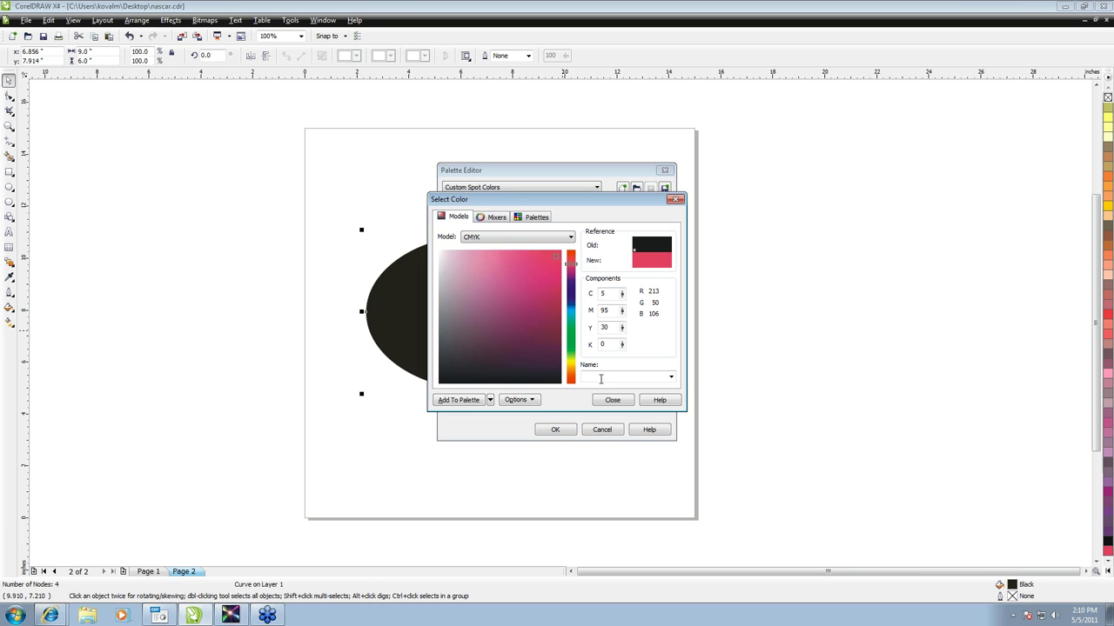
pyautogui.click(473, 403)
# Try to name the new pink spot colour CutContour, and accept the palette changes.
pyautogui.click(532, 216)
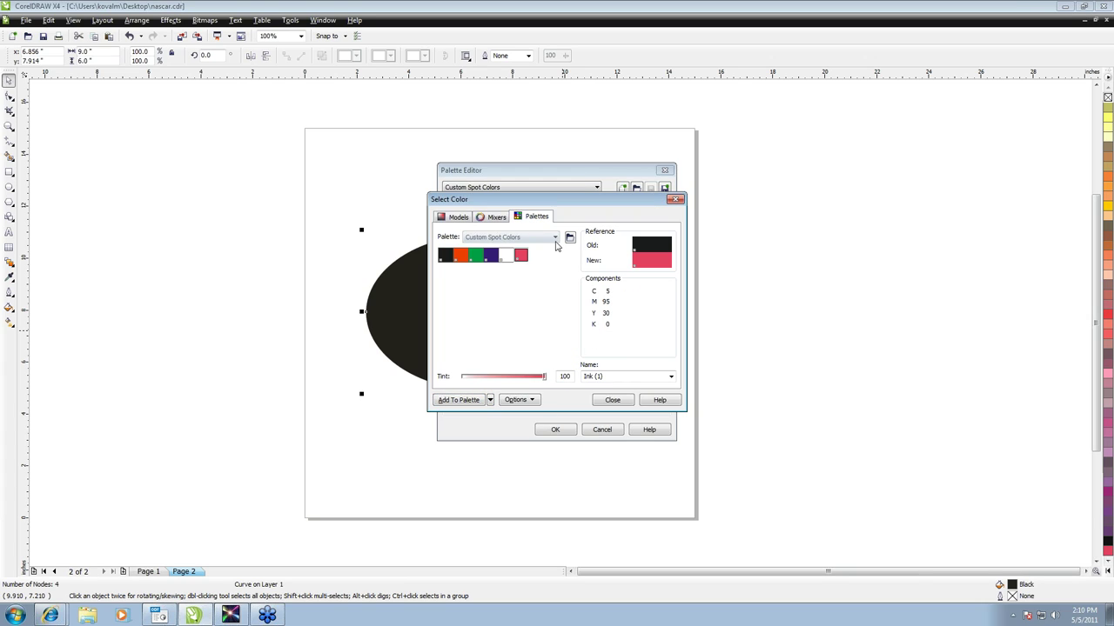
pyautogui.click(520, 258)
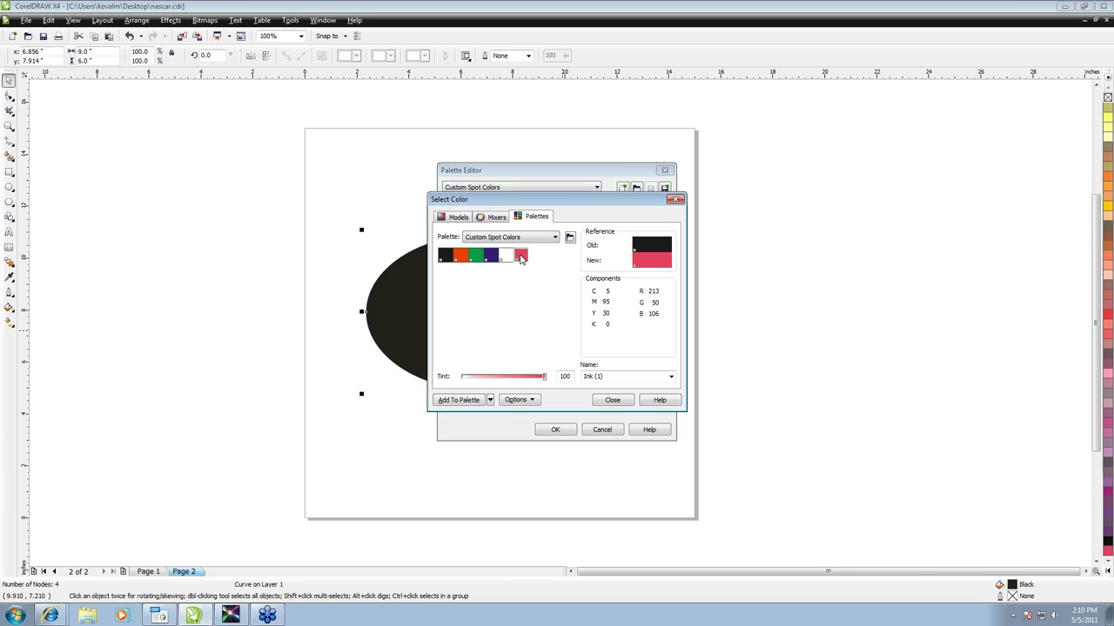
pyautogui.doubleClick(594, 376)
pyautogui.write('CutContour')
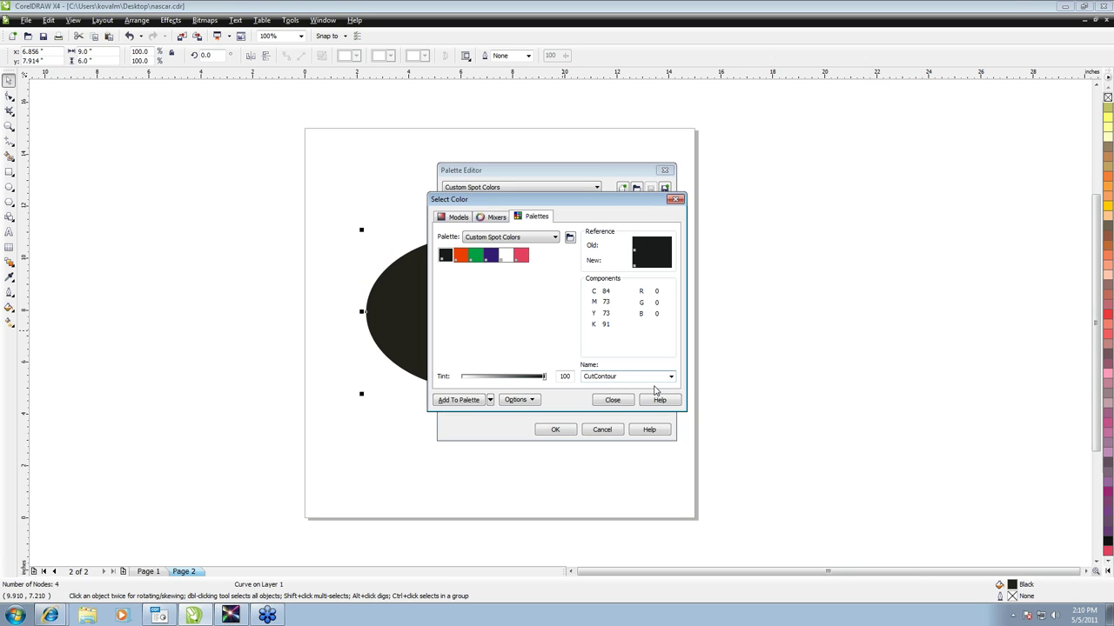
pyautogui.click(612, 404)
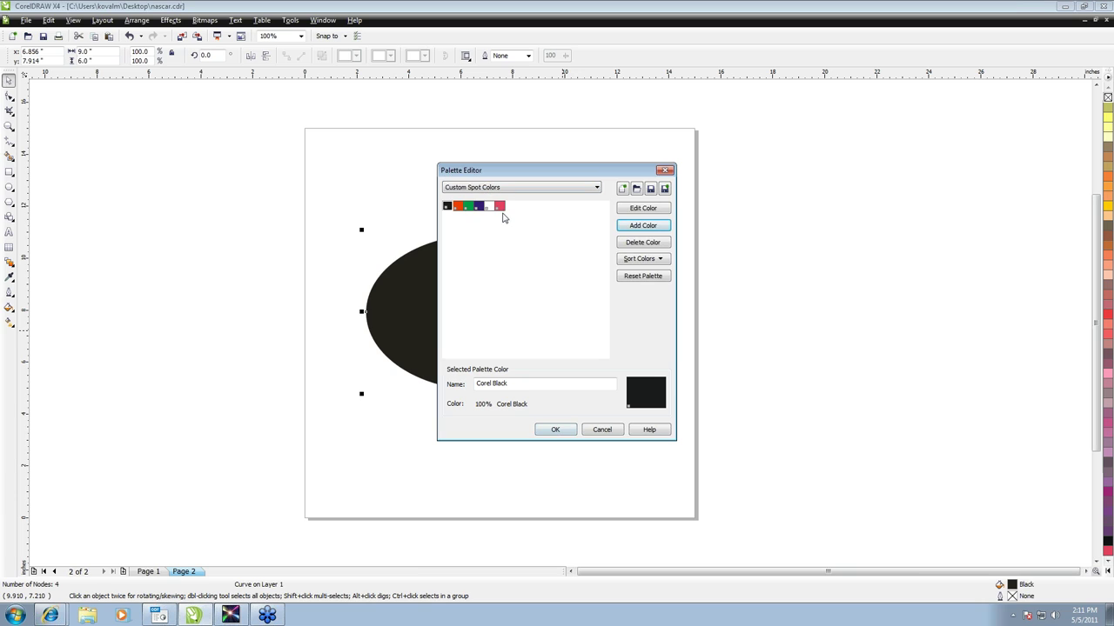
pyautogui.click(558, 430)
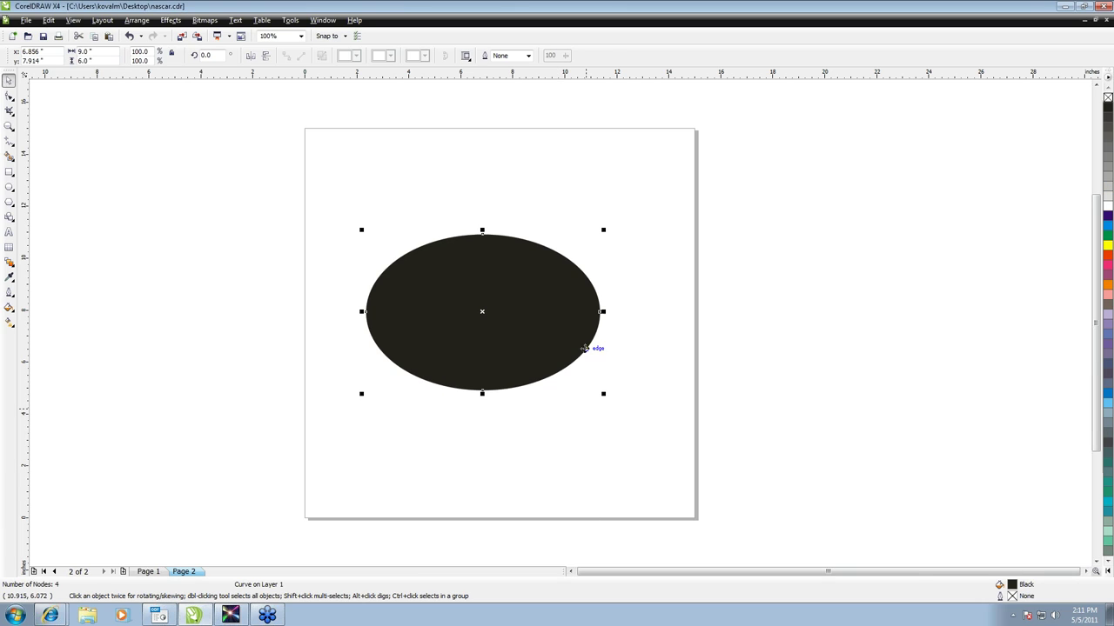
# Set the black ellipse's outline width to Hairline in the Outline Pen settings.
pyautogui.click(9, 294)
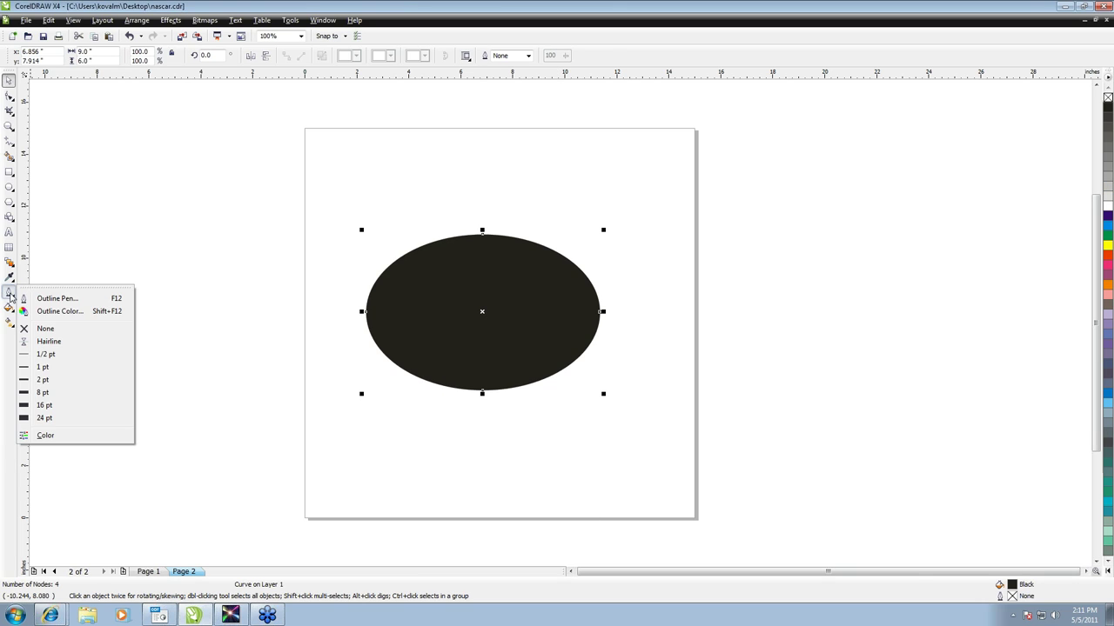
pyautogui.click(58, 301)
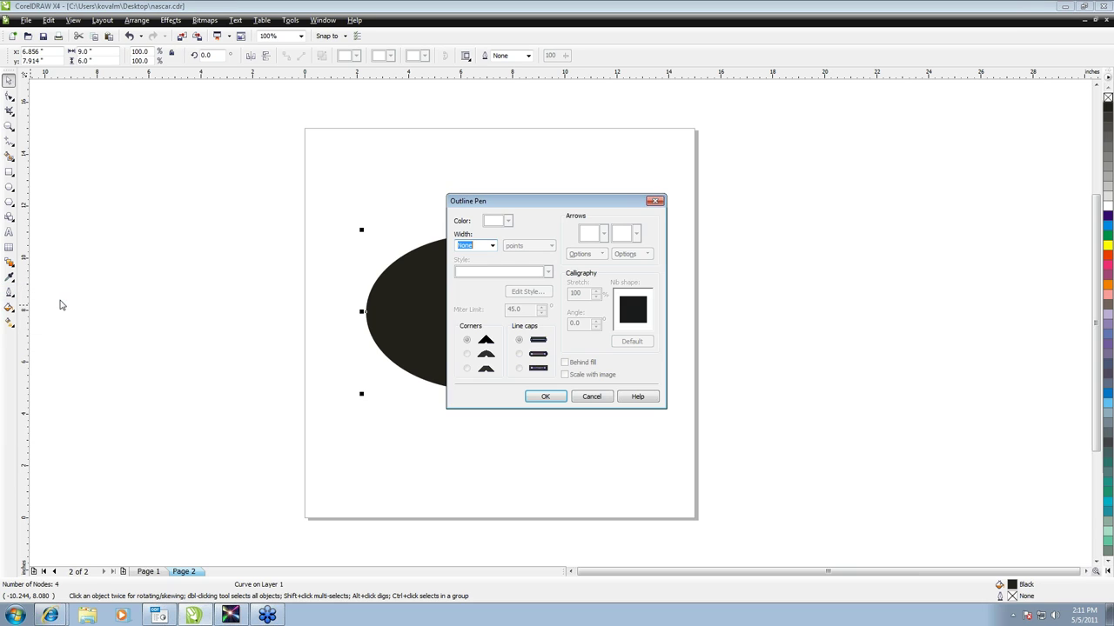
pyautogui.click(491, 246)
pyautogui.click(481, 264)
# Try to choose the pink swatch from Custom Spot Colors as the outline colour and name it CutContour.
pyautogui.click(508, 221)
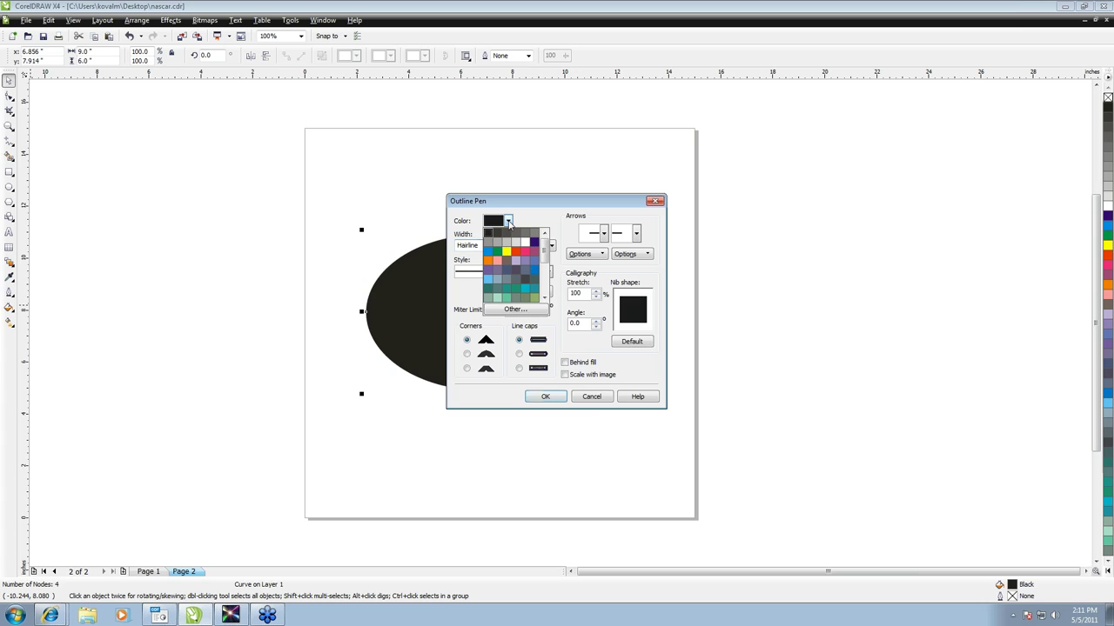
pyautogui.click(521, 312)
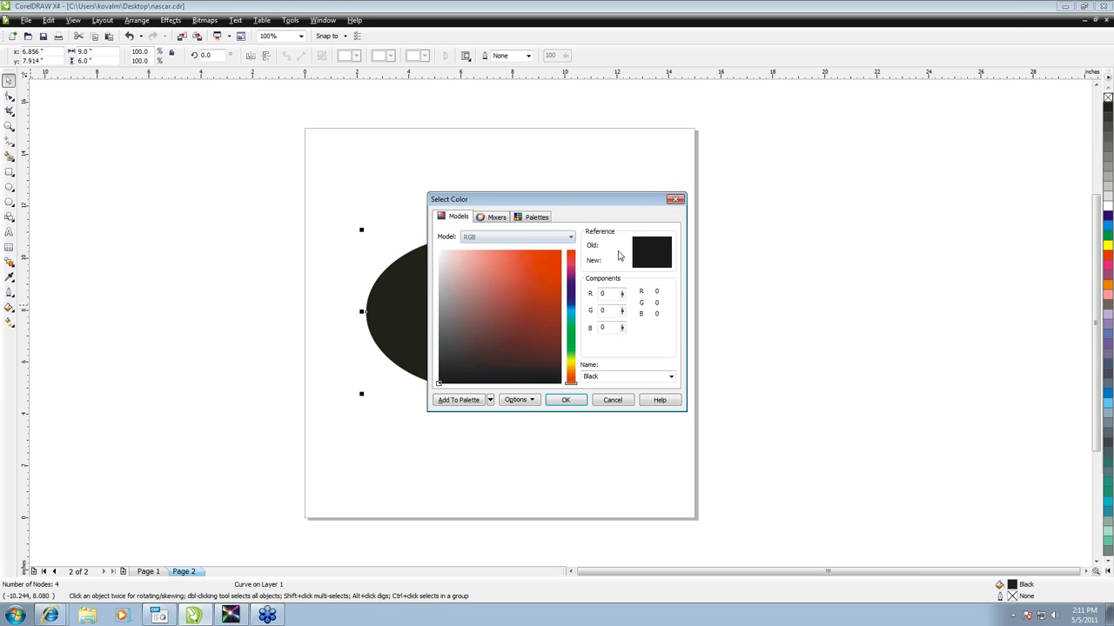
pyautogui.click(540, 216)
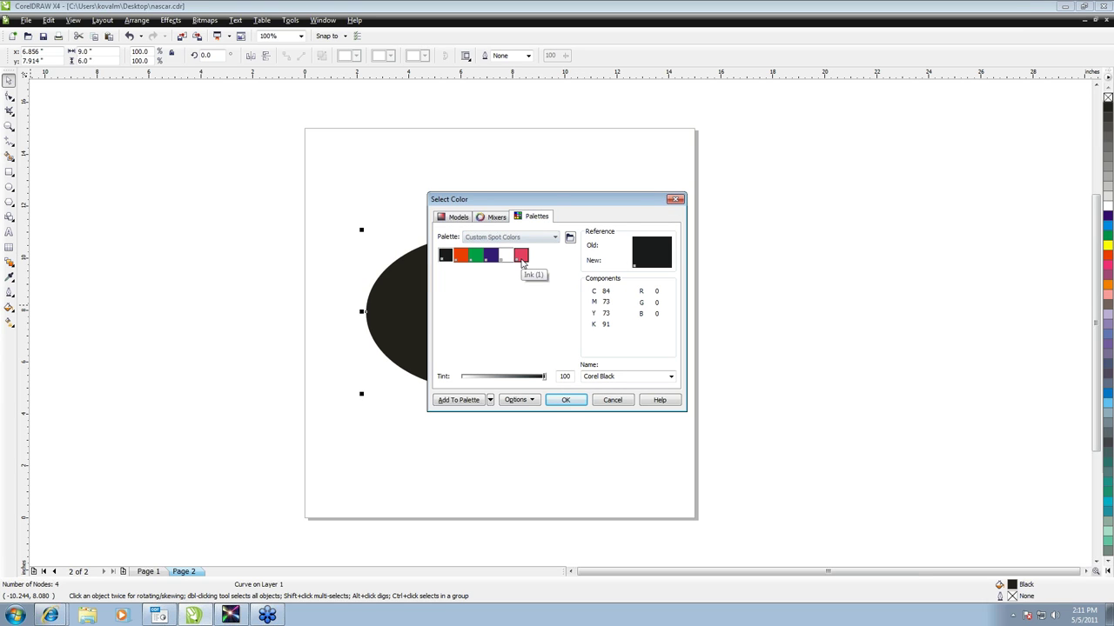
pyautogui.click(522, 255)
pyautogui.moveTo(615, 381); pyautogui.dragTo(575, 380)
pyautogui.write('u')
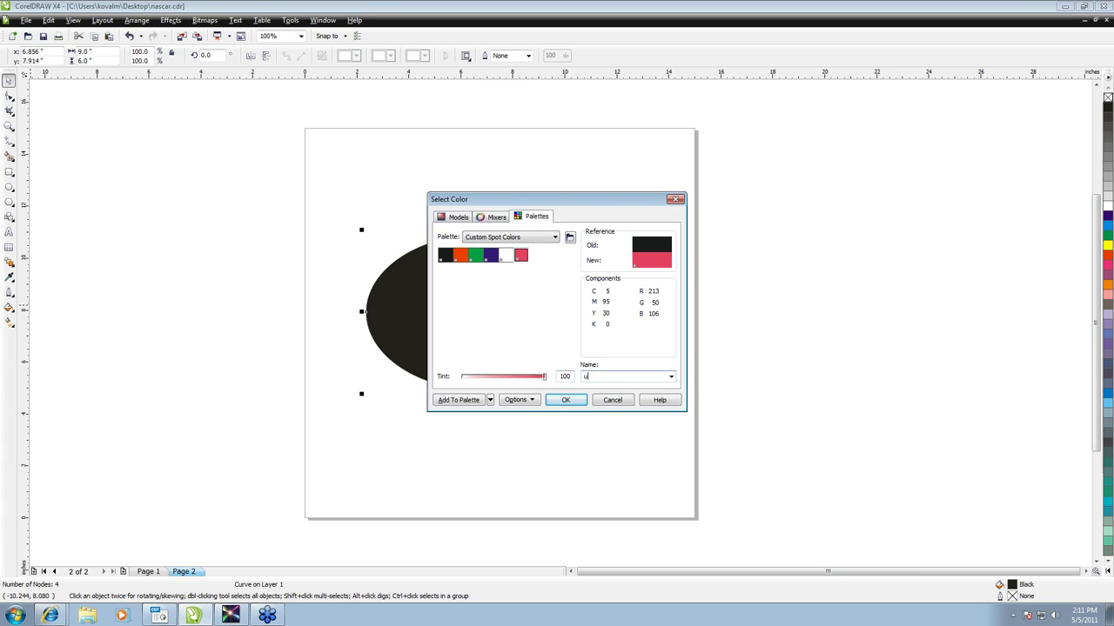
pyautogui.write('CutContour')
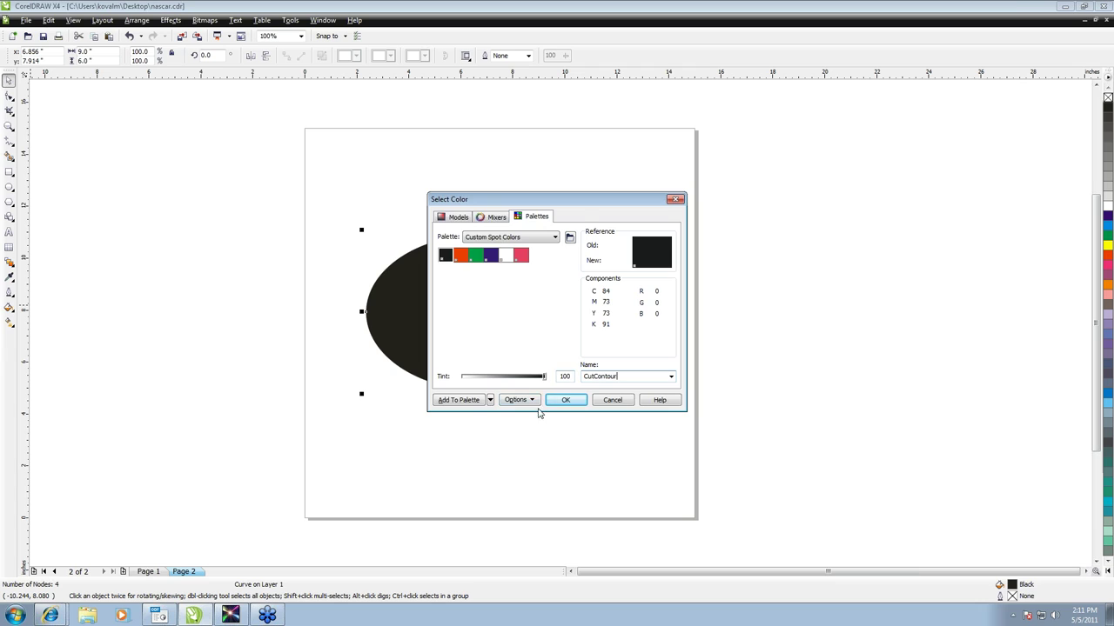
pyautogui.click(564, 402)
# Check the pink swatch's name in the outline colour selection, and cancel the outline changes.
pyautogui.click(508, 221)
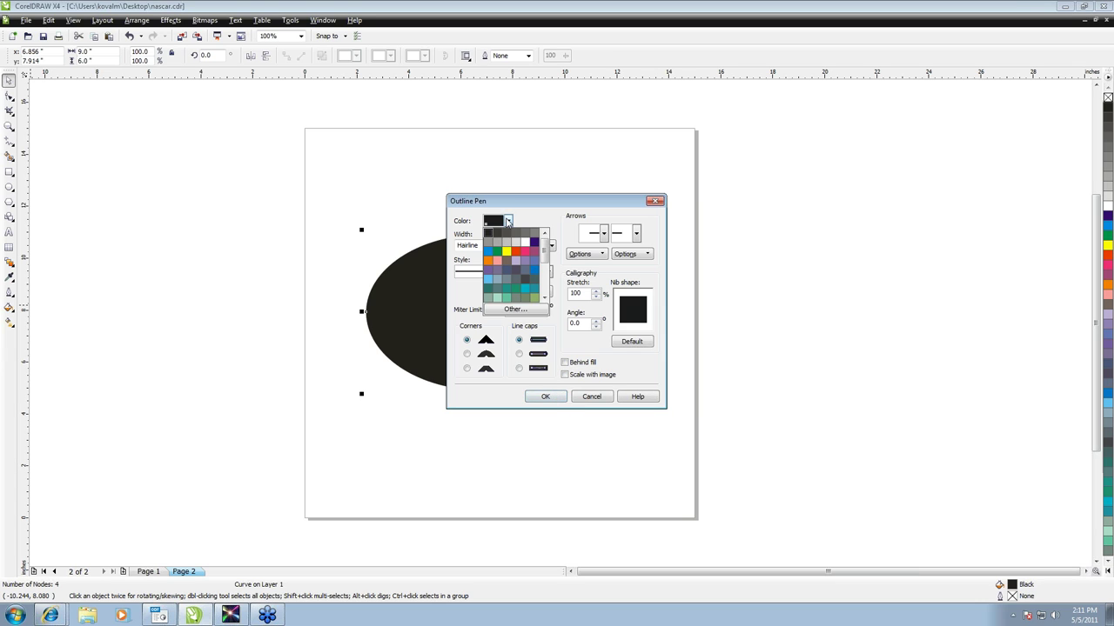
pyautogui.click(515, 309)
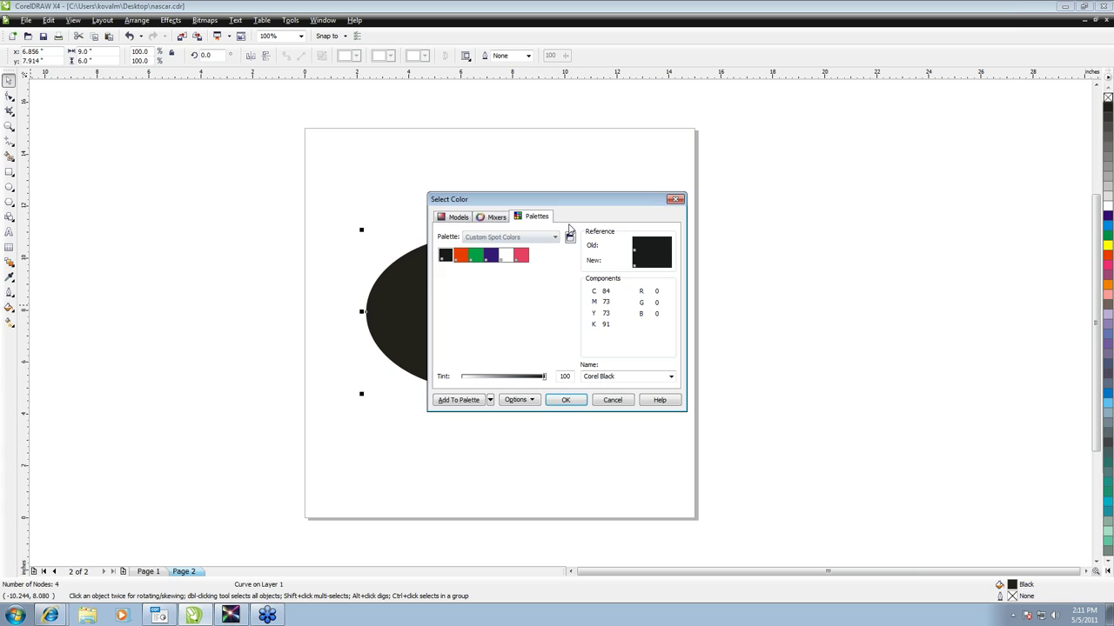
pyautogui.click(521, 257)
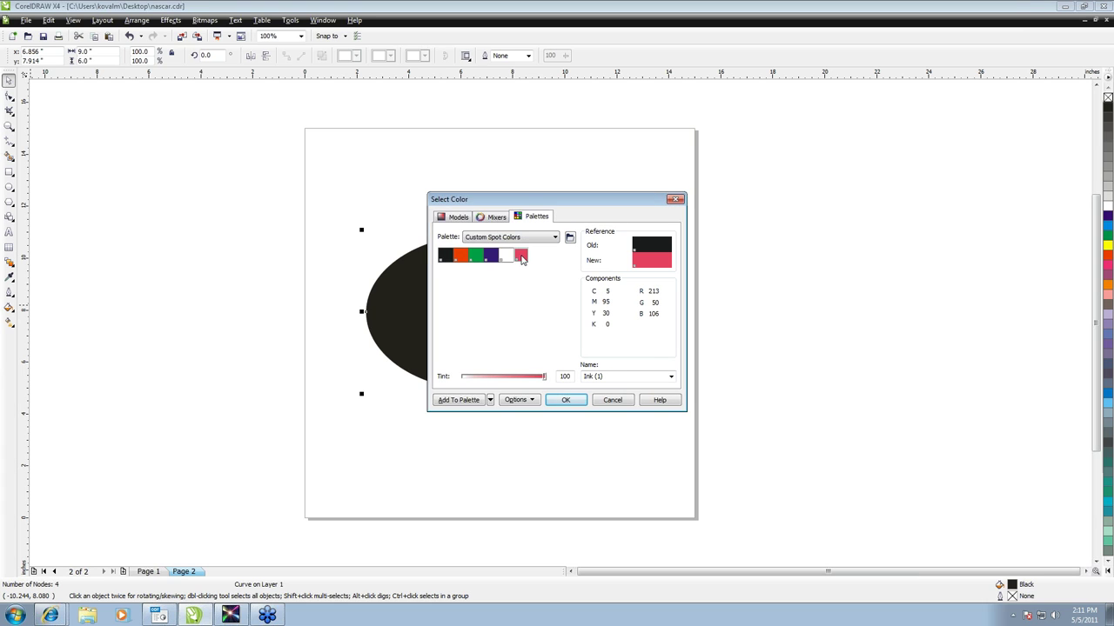
pyautogui.click(615, 402)
pyautogui.click(591, 397)
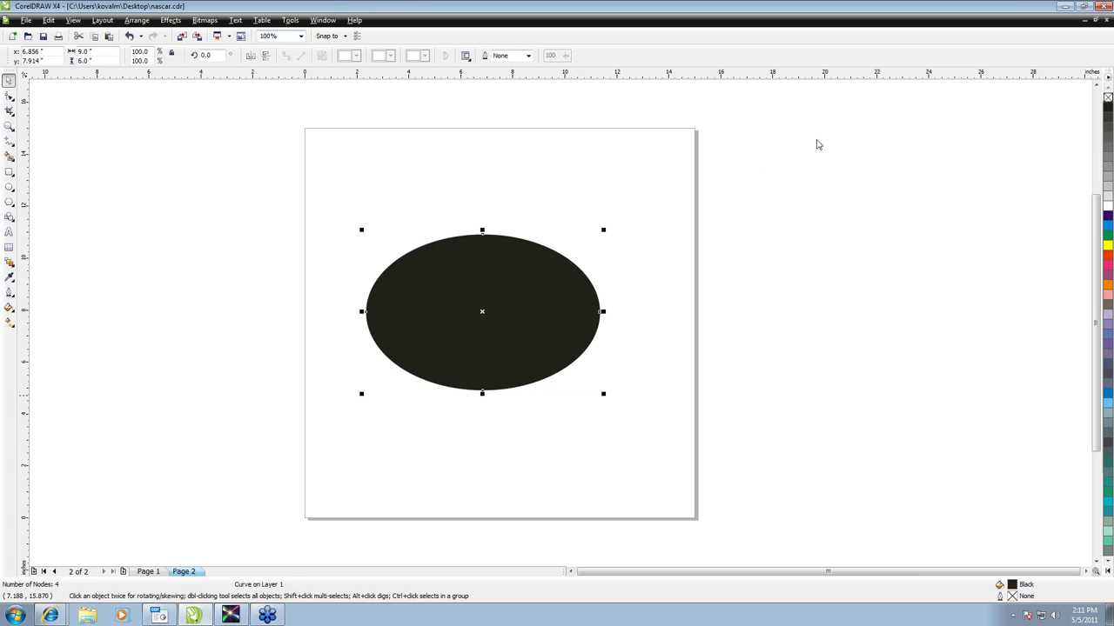
# Rename the pink swatch in the Custom Spot Colors palette as CutContour with the Palette Editor and accept the change.
pyautogui.click(290, 20)
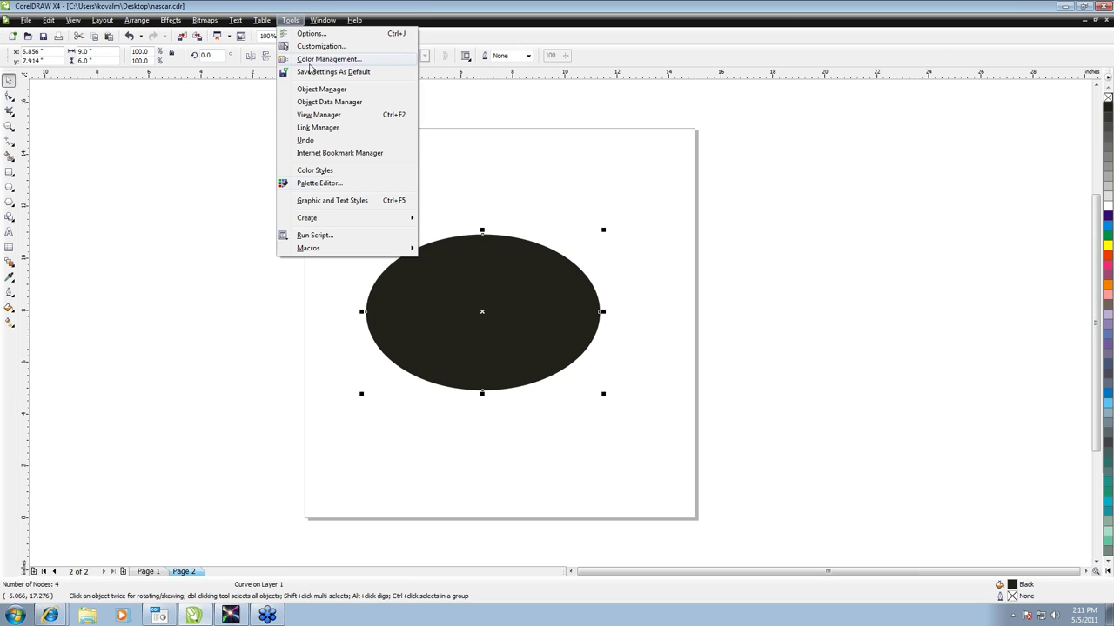
pyautogui.click(347, 185)
pyautogui.click(499, 207)
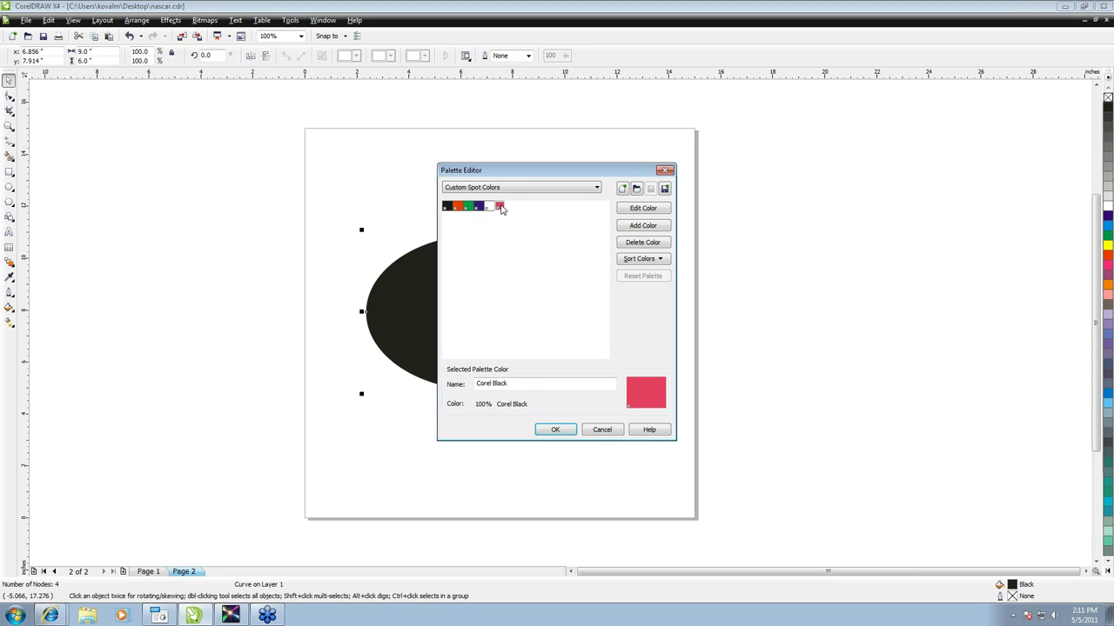
pyautogui.doubleClick(491, 384)
pyautogui.write('CutContour')
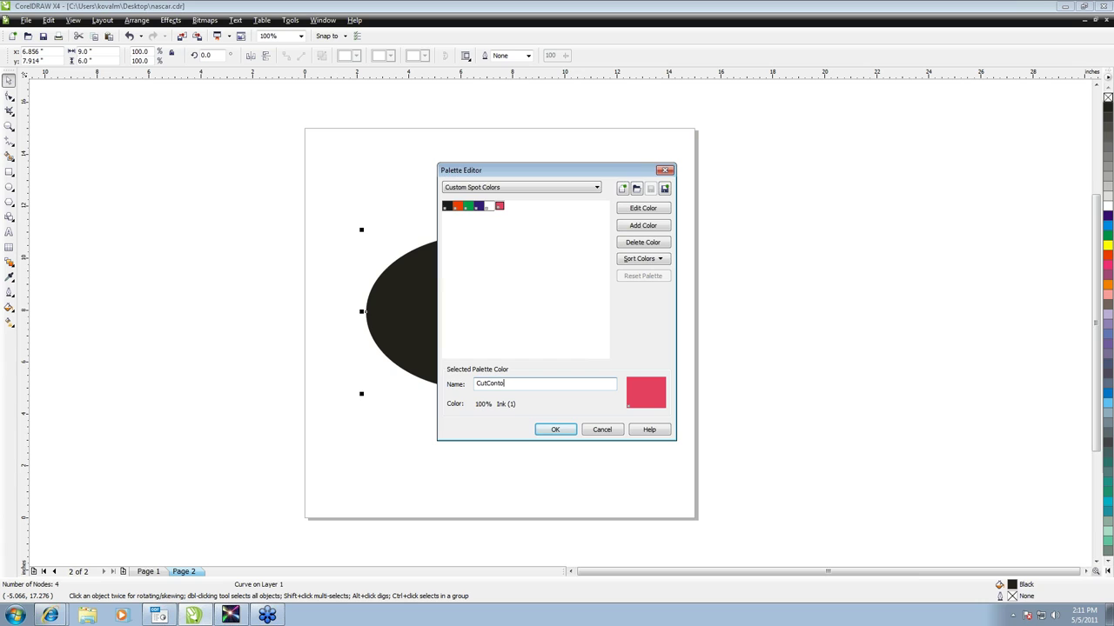
pyautogui.click(555, 430)
# Give the black ellipse a Hairline outline in the CutContour colour from the Custom Spot Colors palette.
pyautogui.click(9, 293)
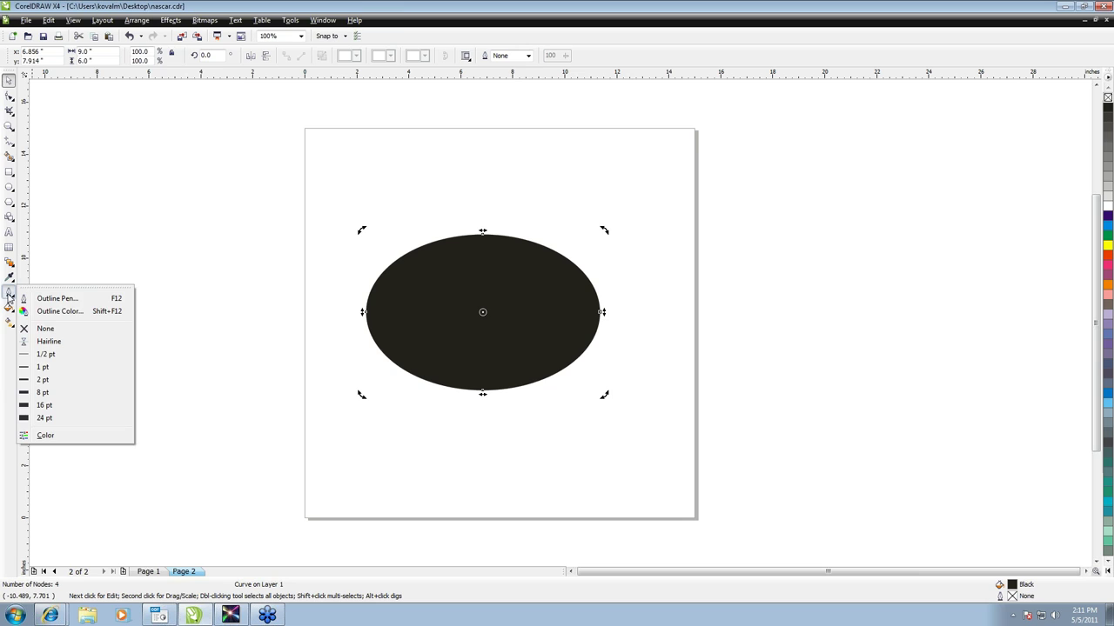
pyautogui.click(55, 300)
pyautogui.click(491, 245)
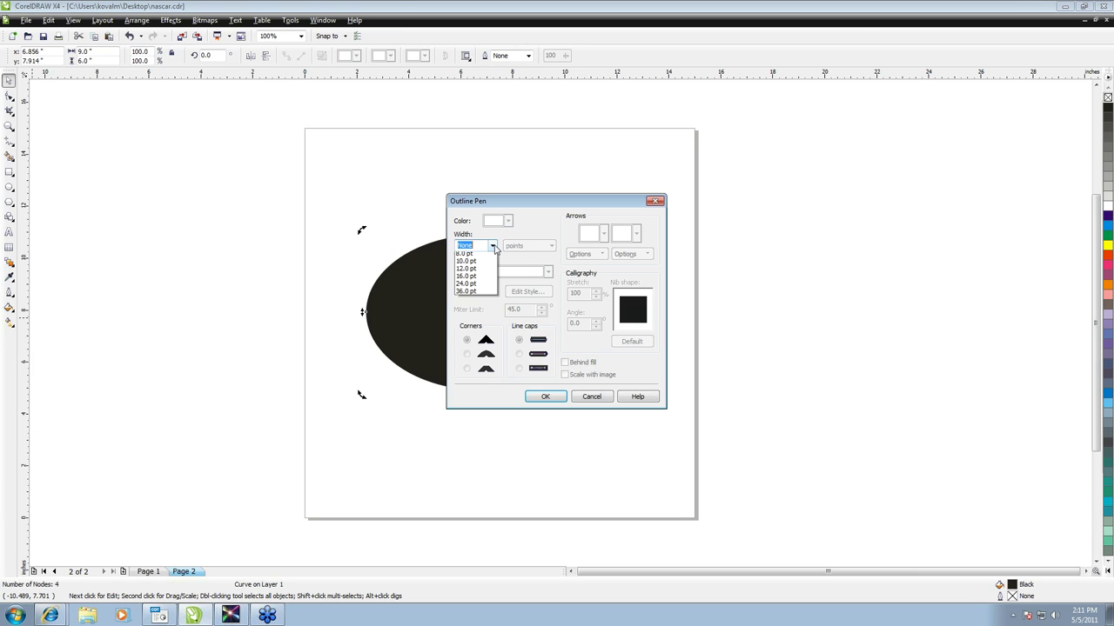
pyautogui.click(467, 264)
pyautogui.click(508, 221)
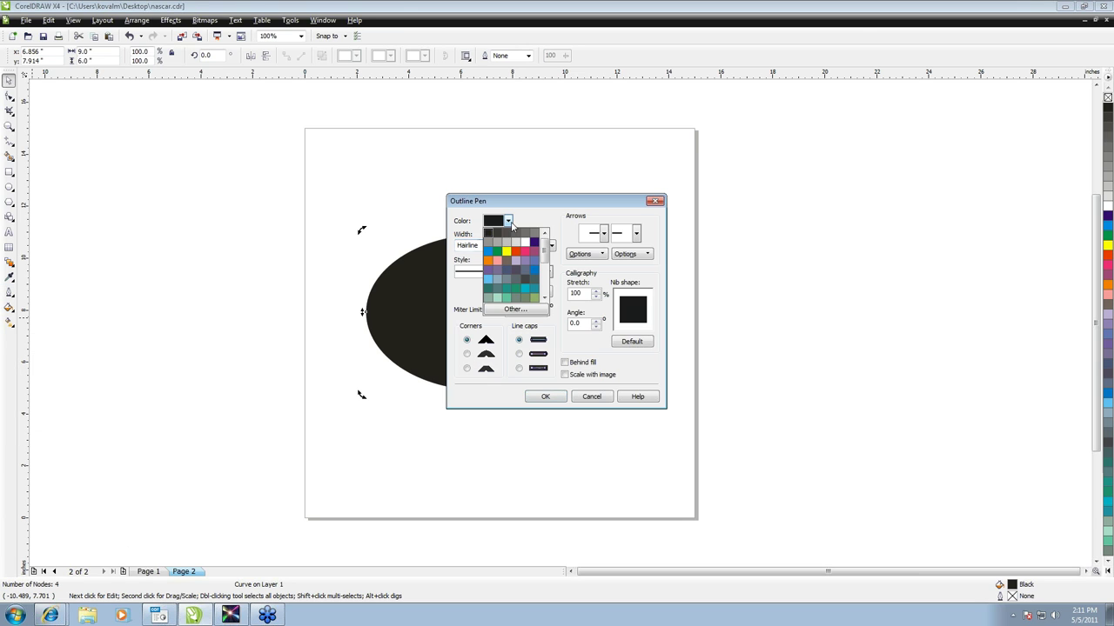
pyautogui.click(514, 310)
pyautogui.click(536, 216)
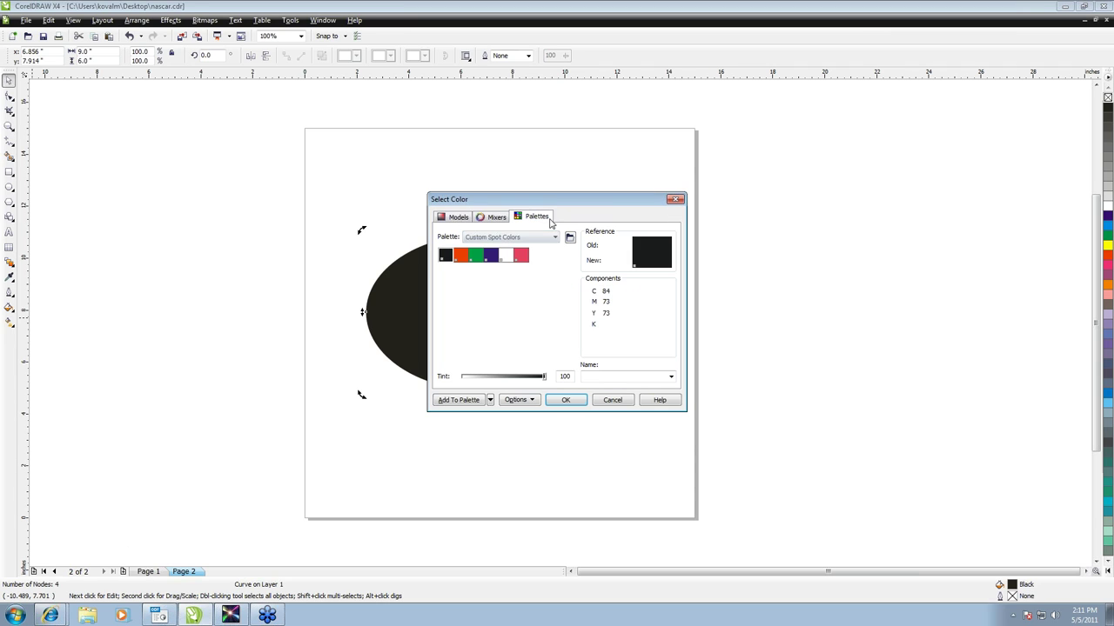
pyautogui.click(520, 255)
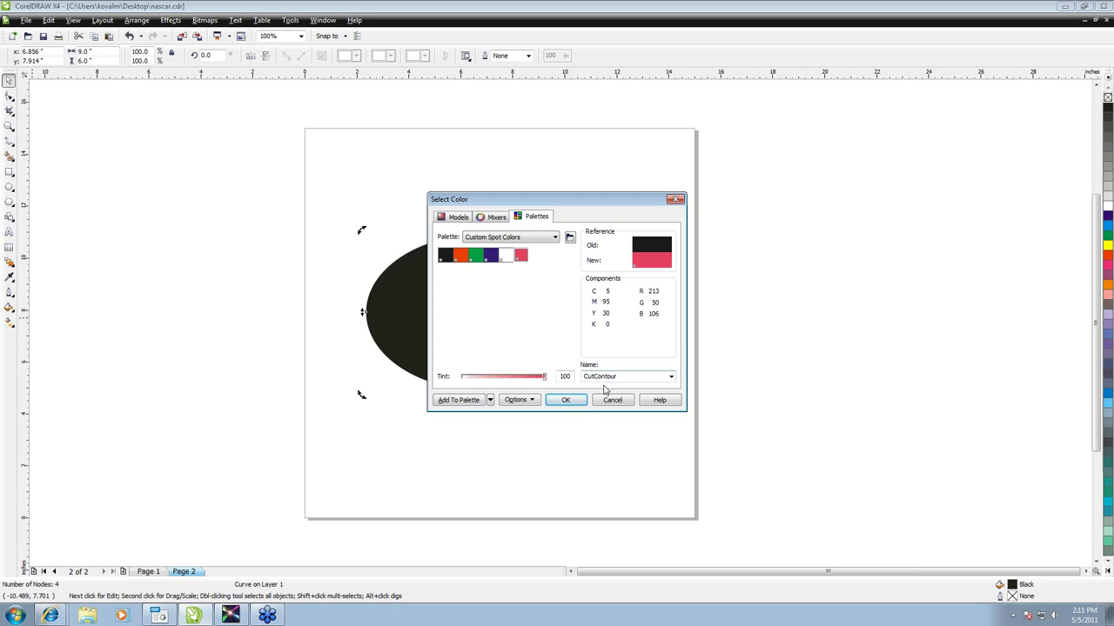
pyautogui.click(566, 400)
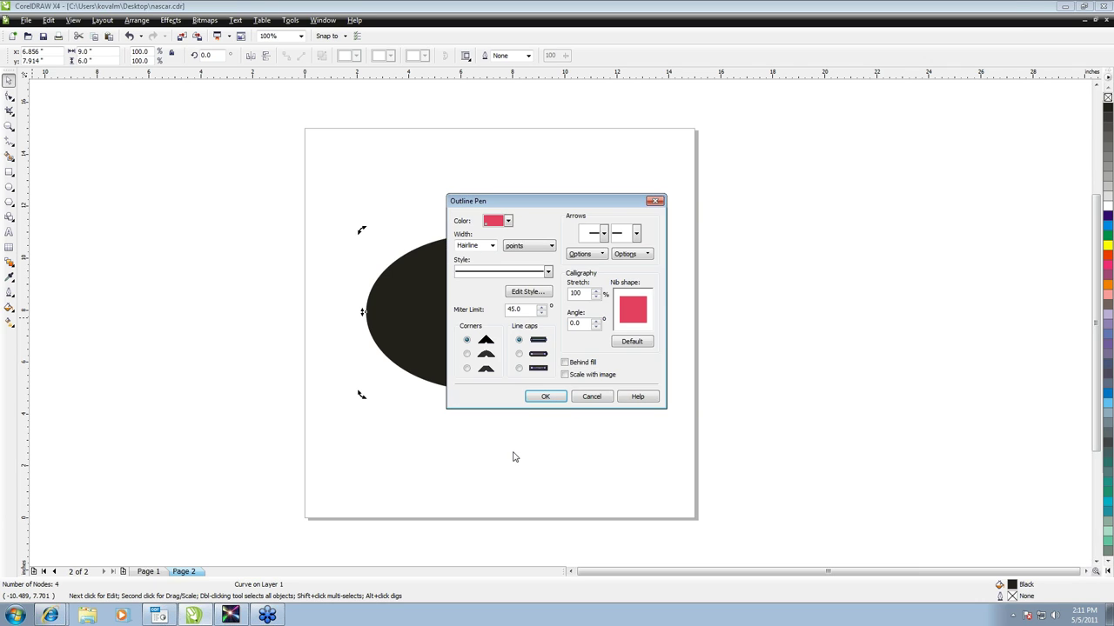
pyautogui.click(553, 399)
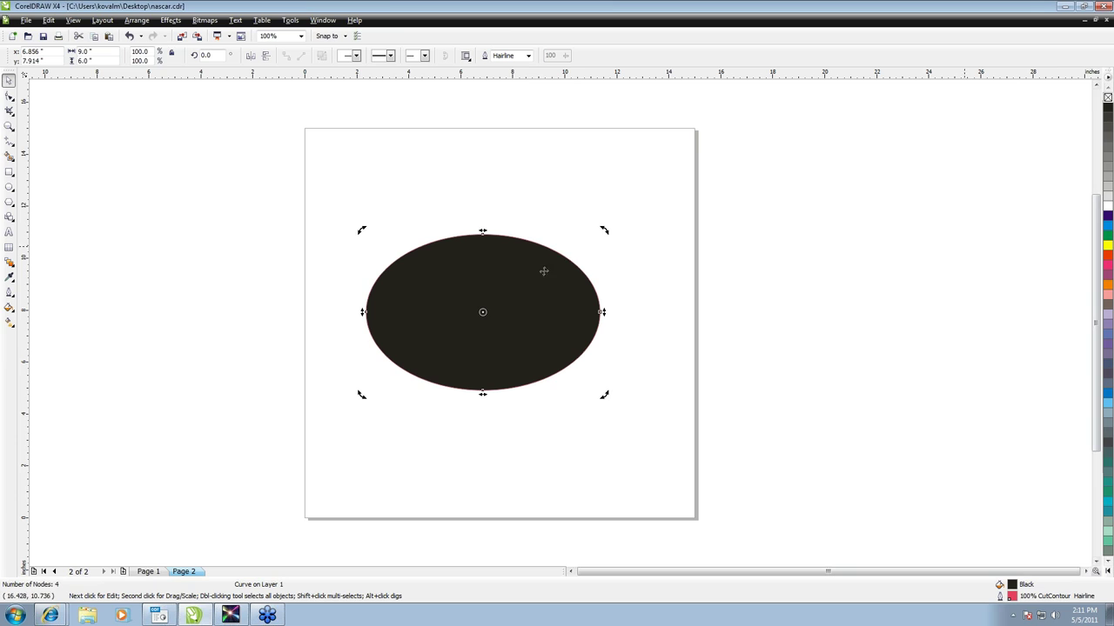
# Remove the ellipse's fill and paste a copy of the outline over the NASCAR logo on Page 1.
pyautogui.click(1108, 97)
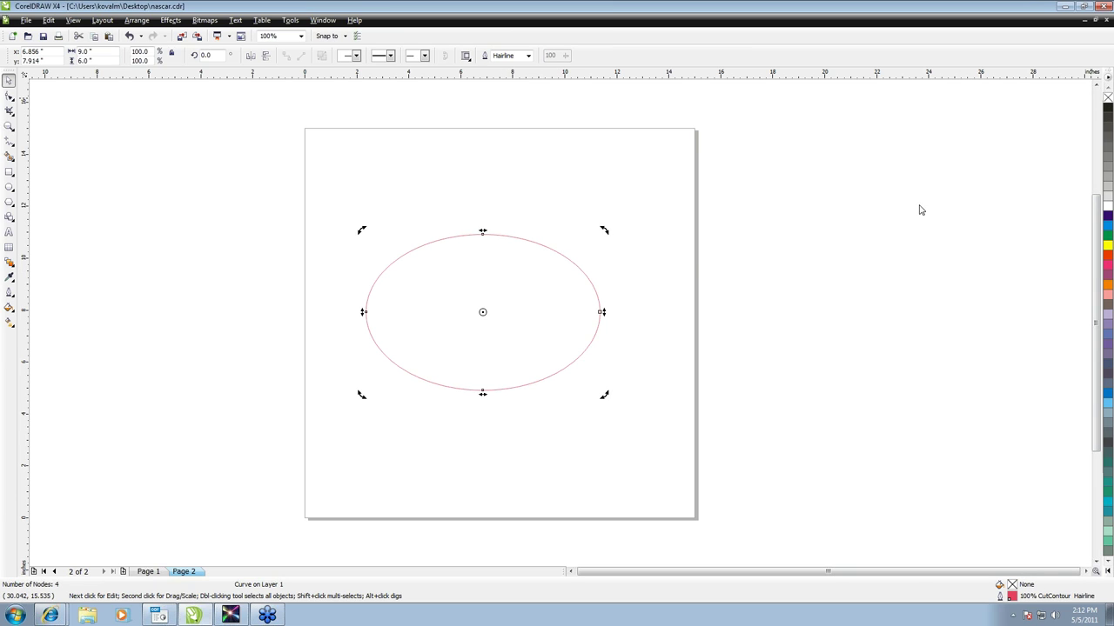
pyautogui.click(524, 204)
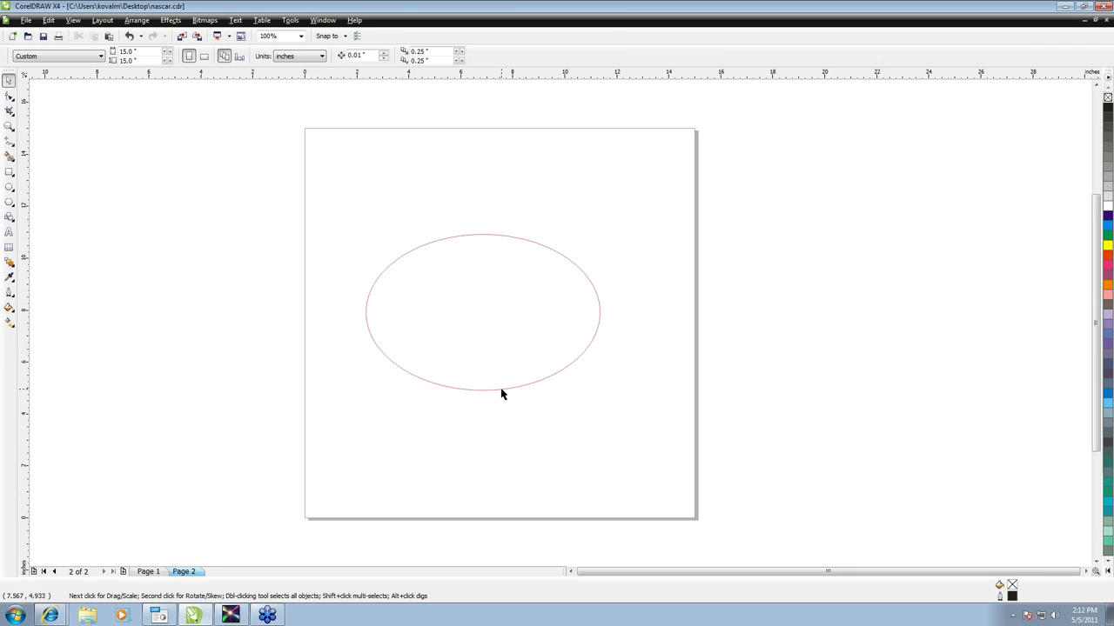
pyautogui.click(501, 389)
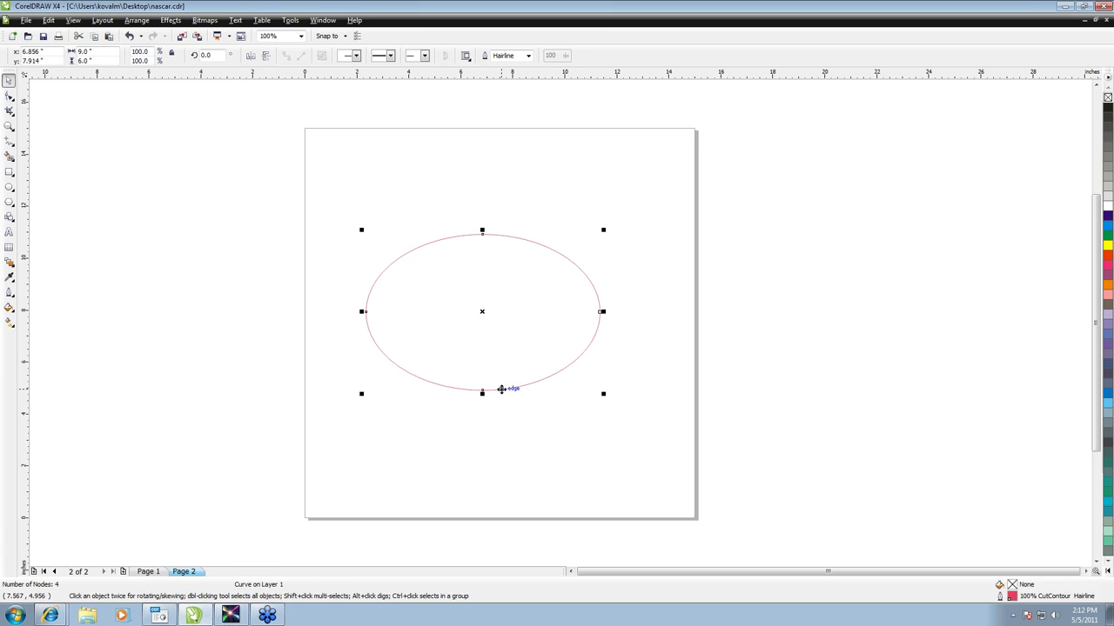
pyautogui.click(154, 573)
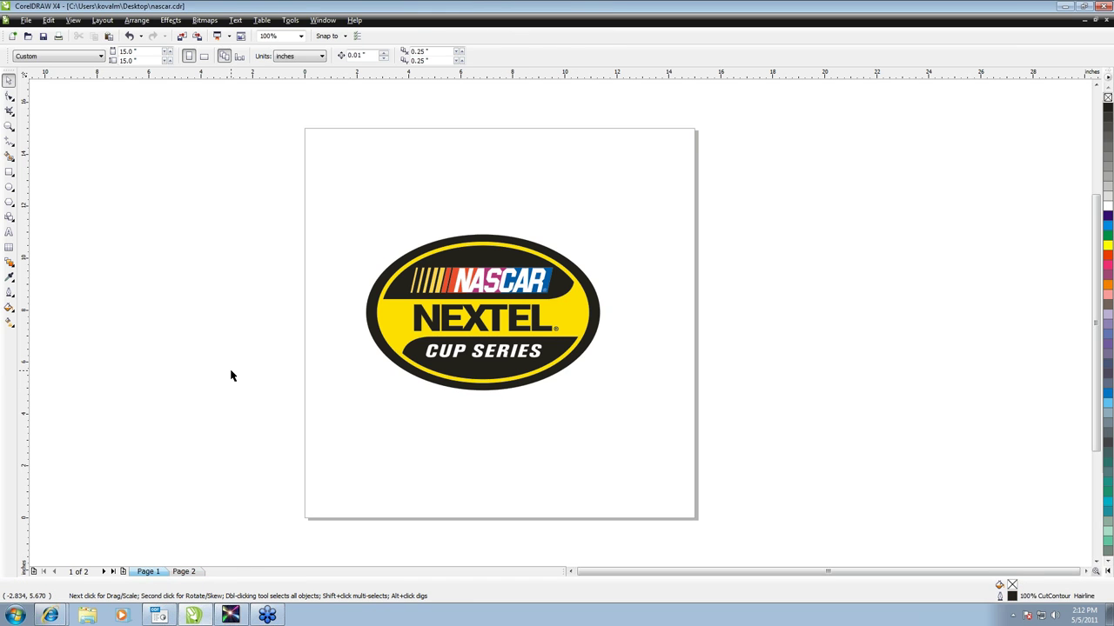
pyautogui.hotkey('ctrl', 'a')
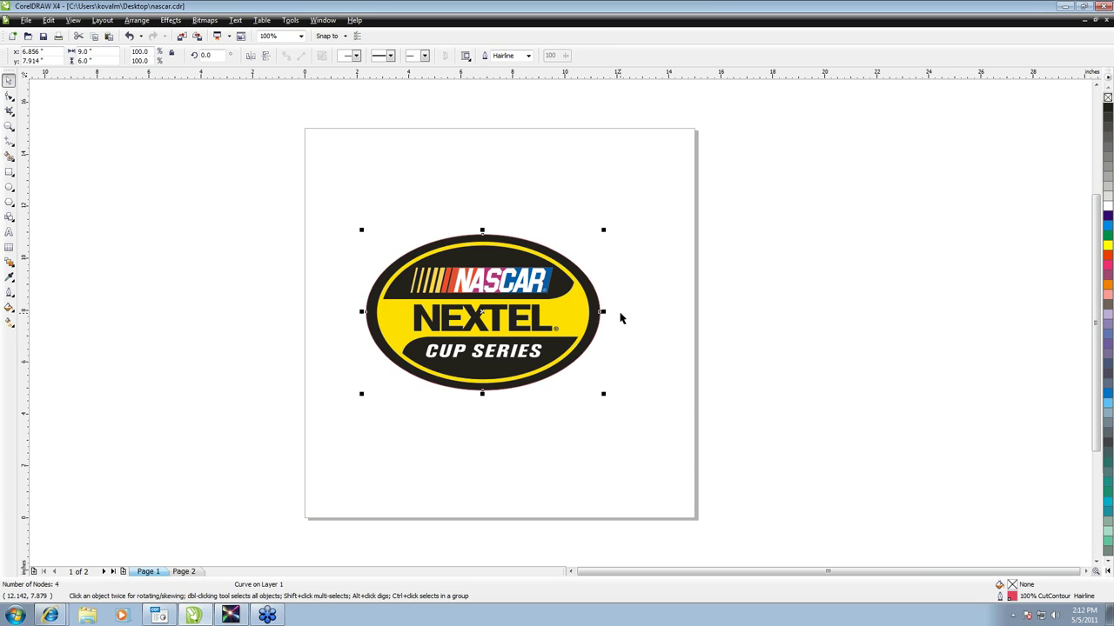
# Export the document to the Desktop as an EPS - Encapsulated PostScript file named nascar, using the offered EPS settings.
pyautogui.click(25, 20)
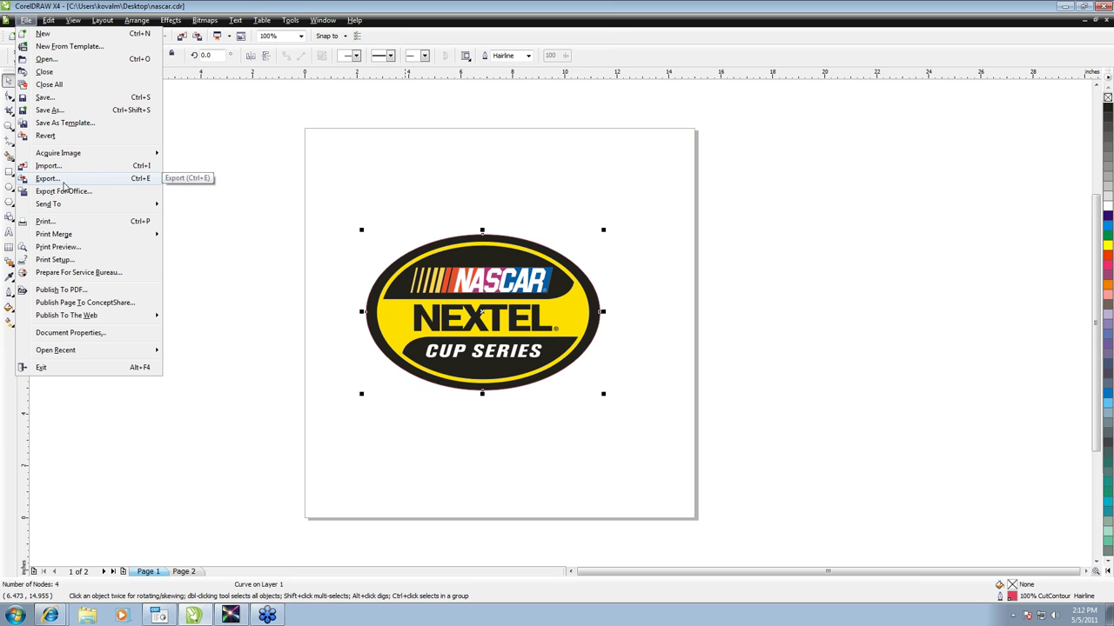
pyautogui.click(61, 184)
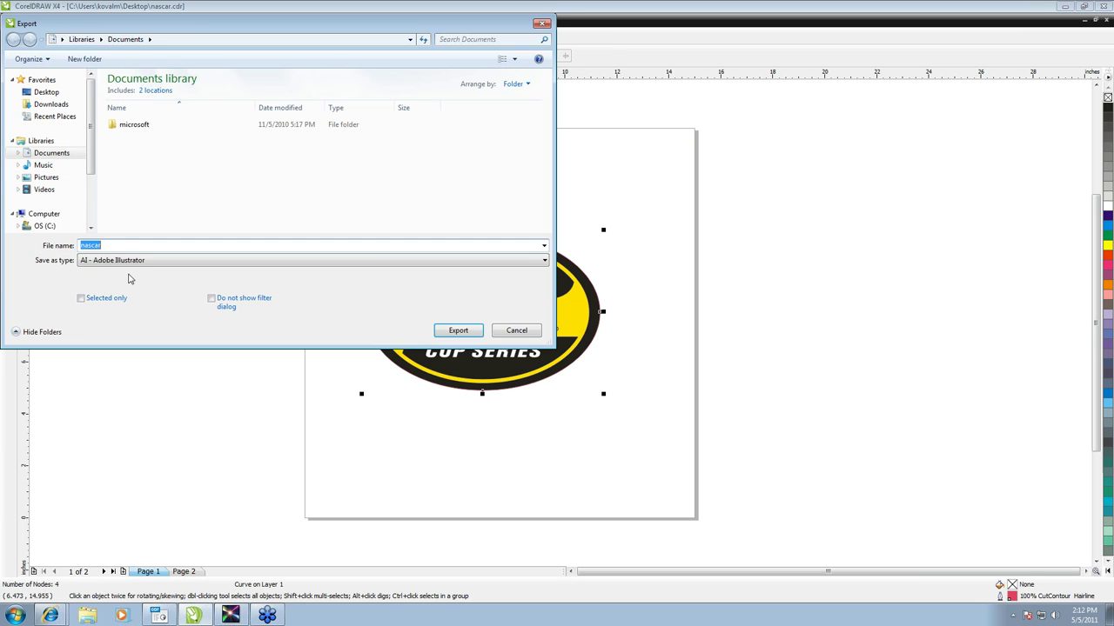
pyautogui.click(129, 261)
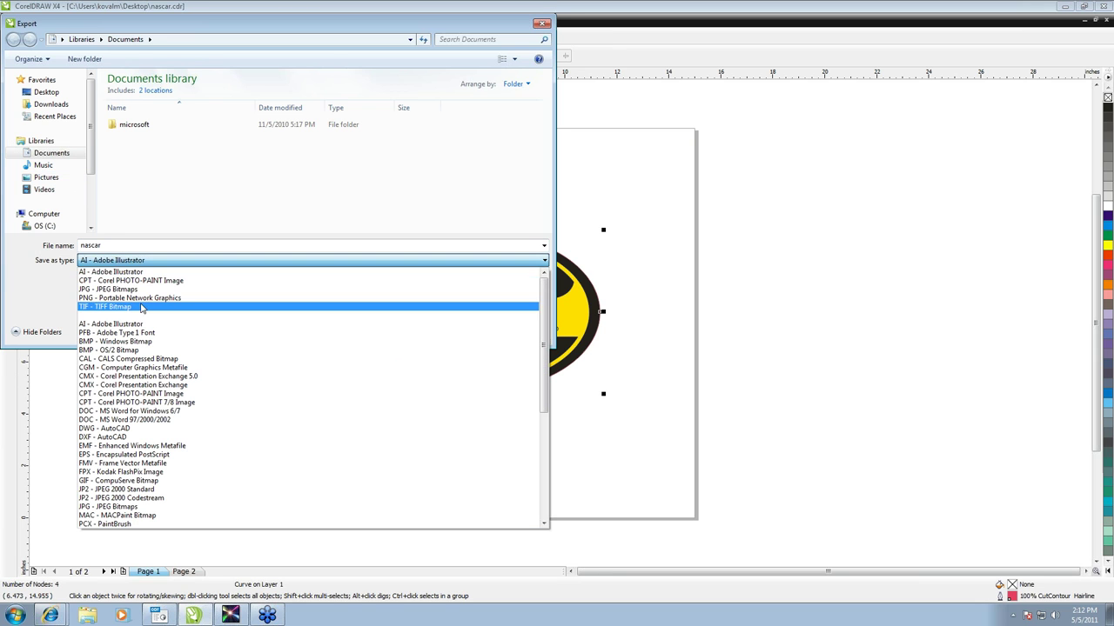
pyautogui.click(156, 455)
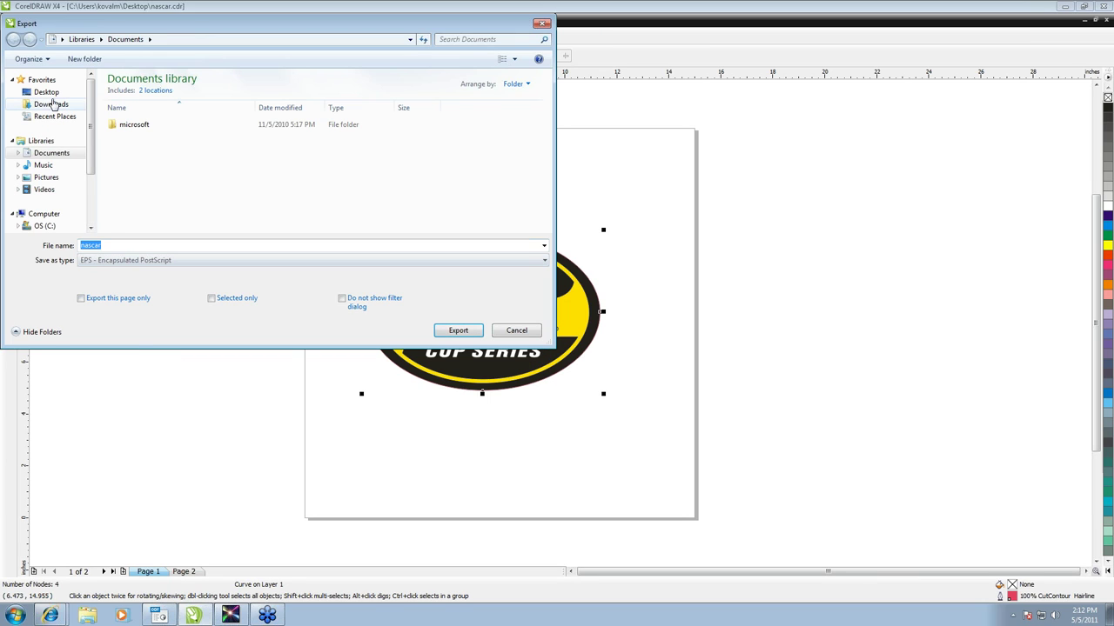
pyautogui.click(46, 92)
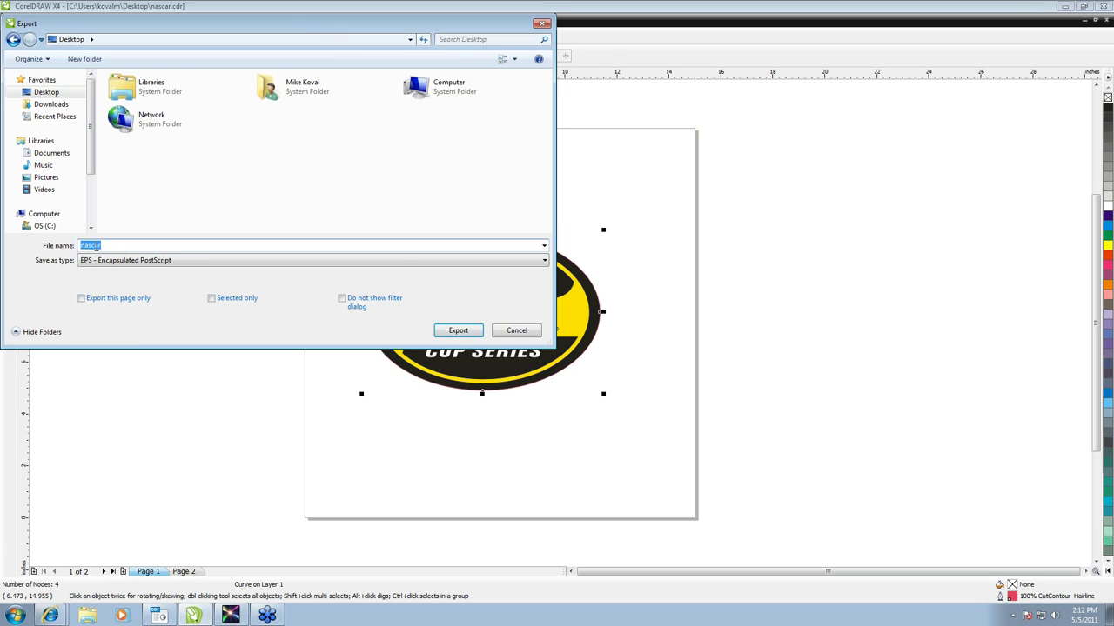
pyautogui.click(462, 336)
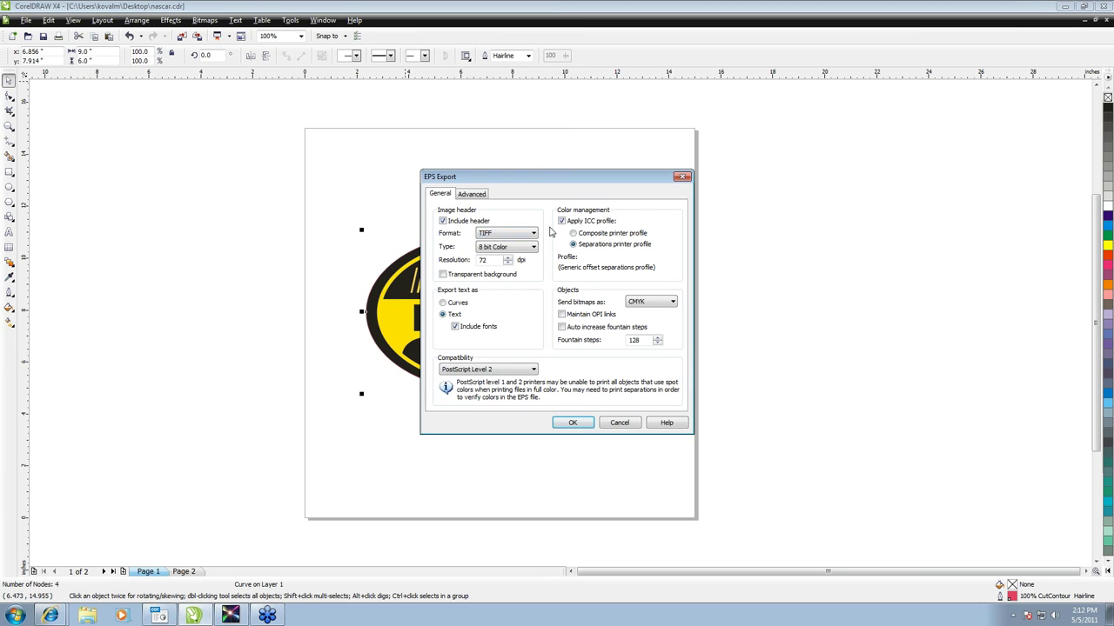
pyautogui.click(573, 424)
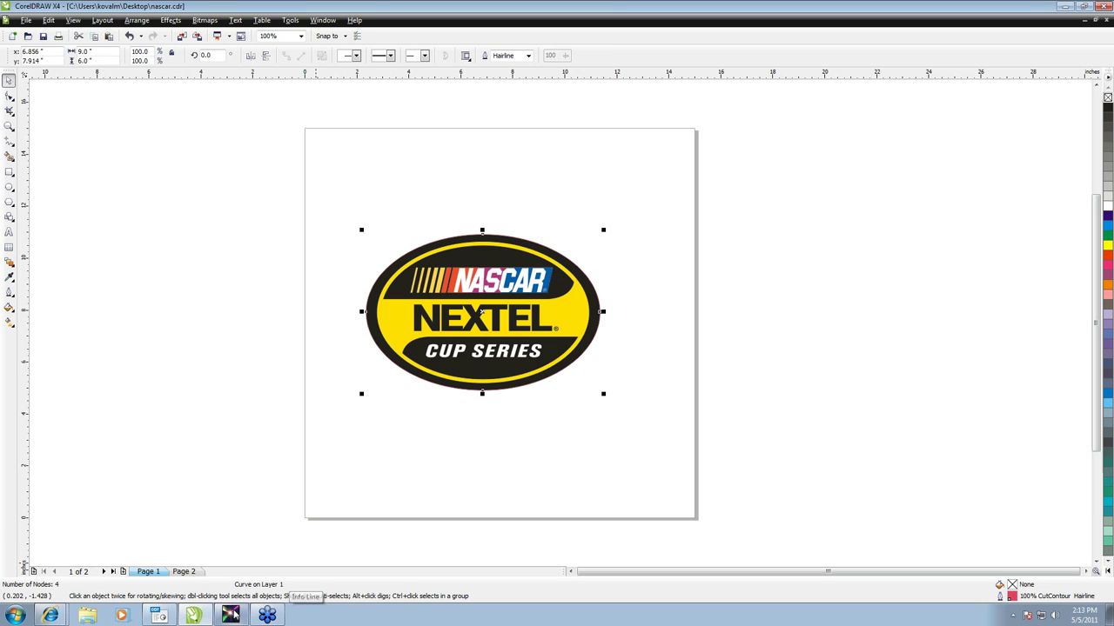
# Switch to Roland VersaWorks and add nascar-1.eps from the Desktop to Queue A.
pyautogui.moveTo(231, 615)
pyautogui.click(239, 588)
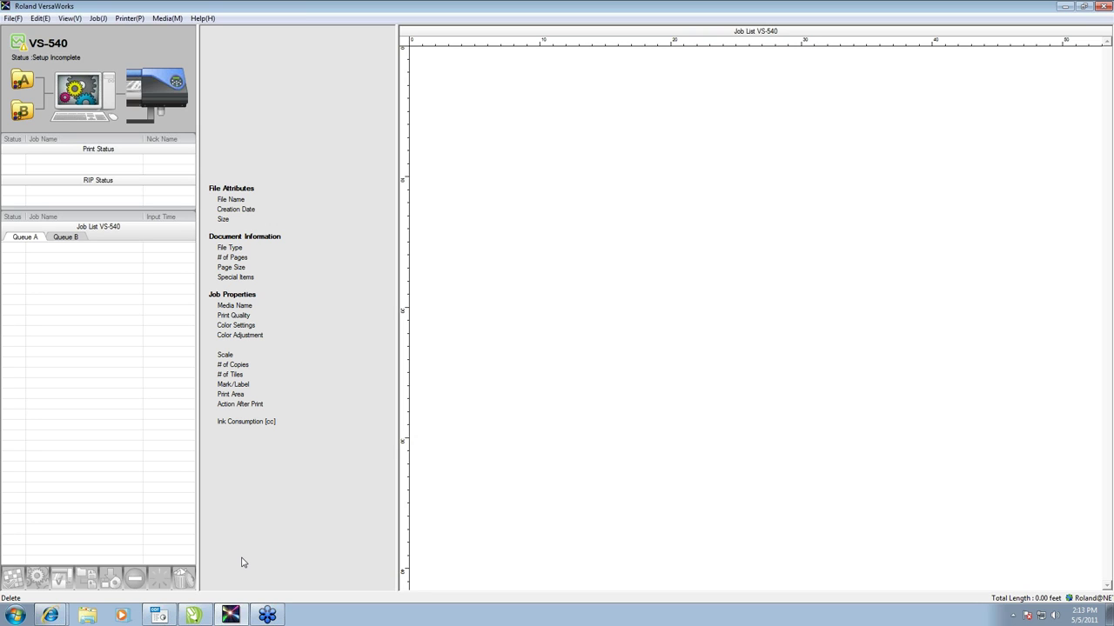
pyautogui.click(13, 18)
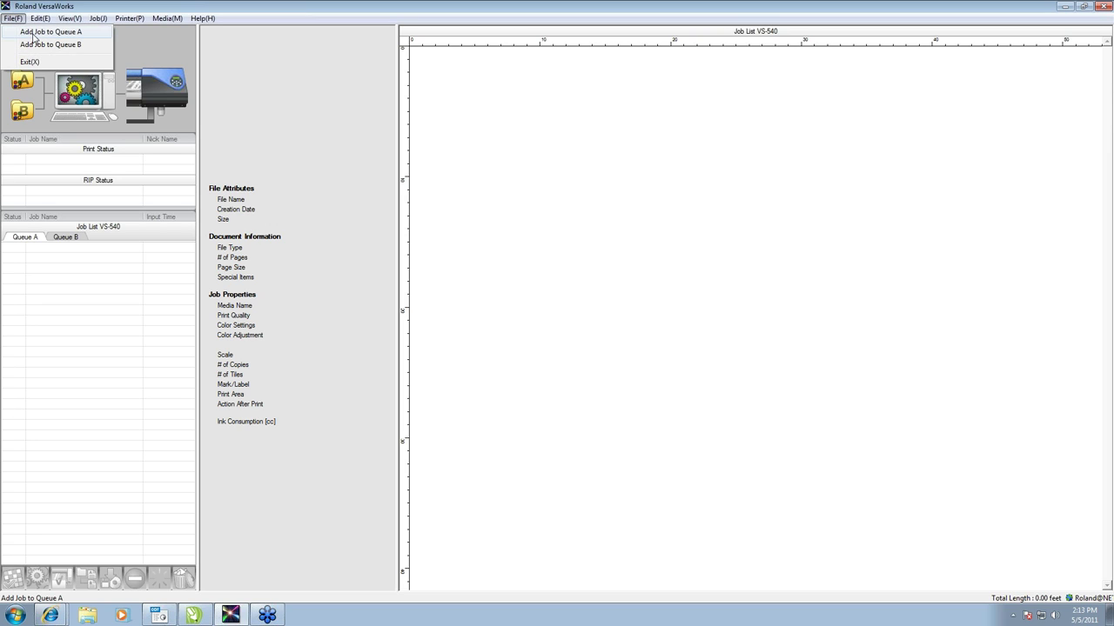
pyautogui.click(35, 36)
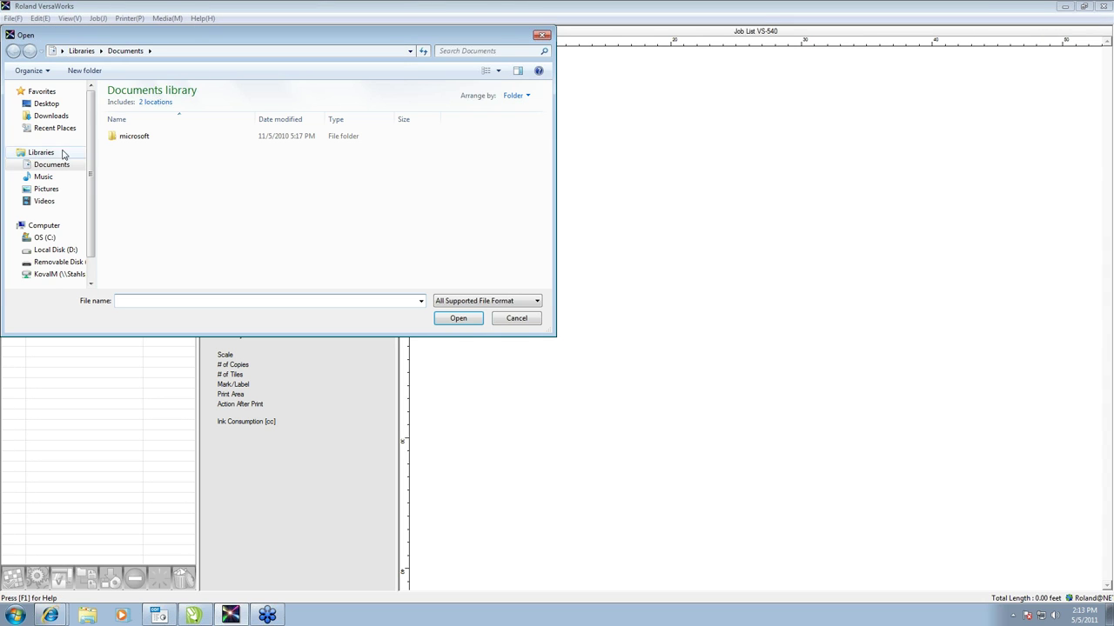
pyautogui.click(45, 104)
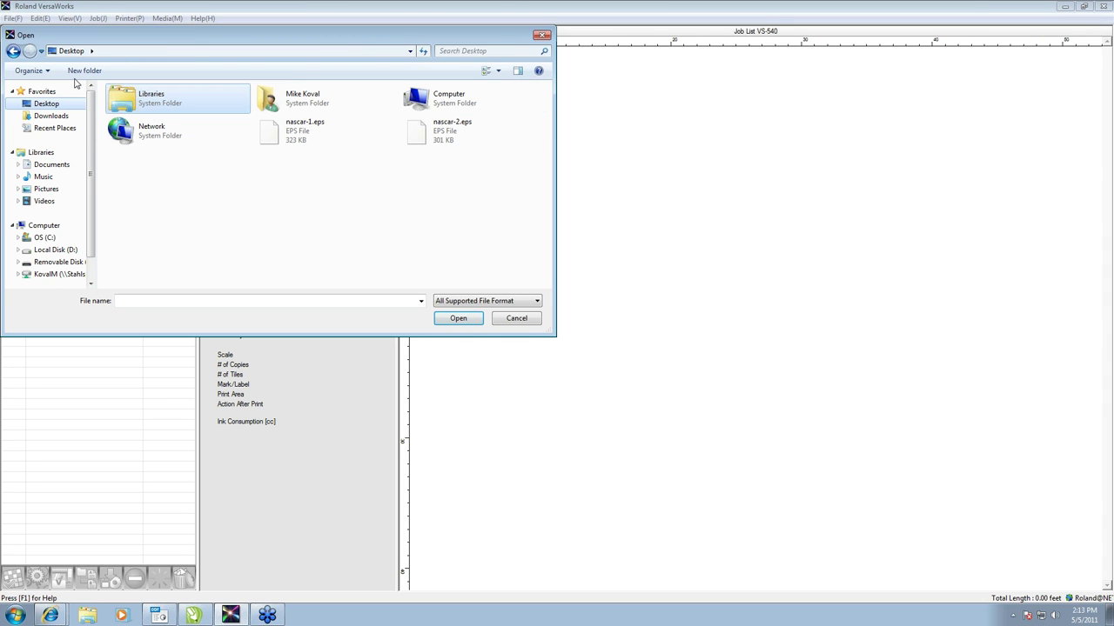
pyautogui.click(298, 134)
pyautogui.click(455, 319)
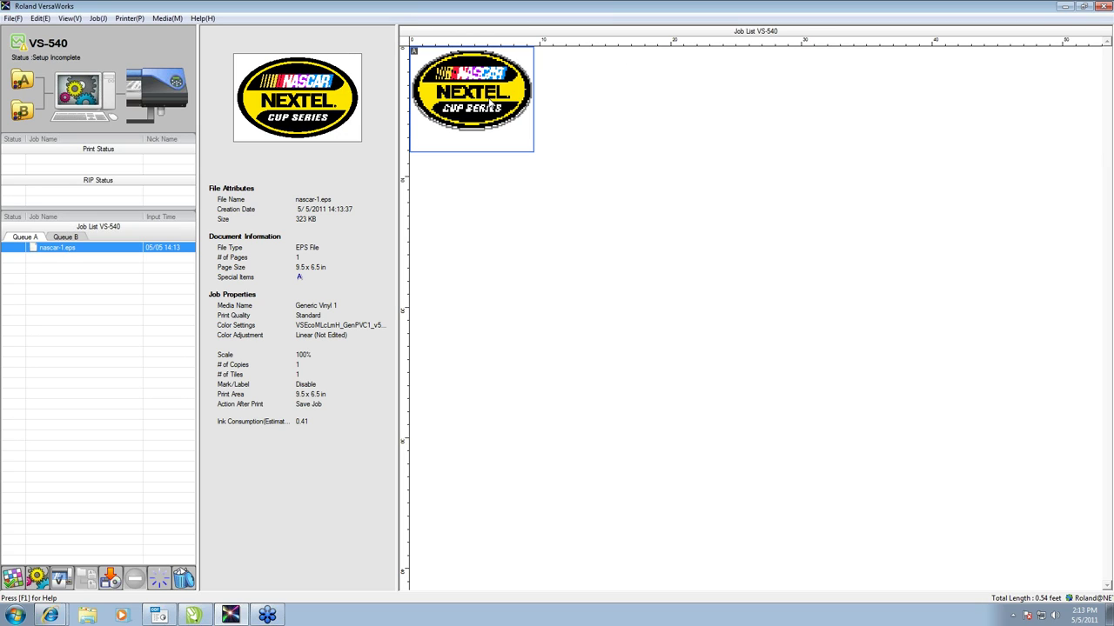
# Open the job settings of nascar-1.eps and examine the logo's layout preview up close.
pyautogui.doubleClick(478, 101)
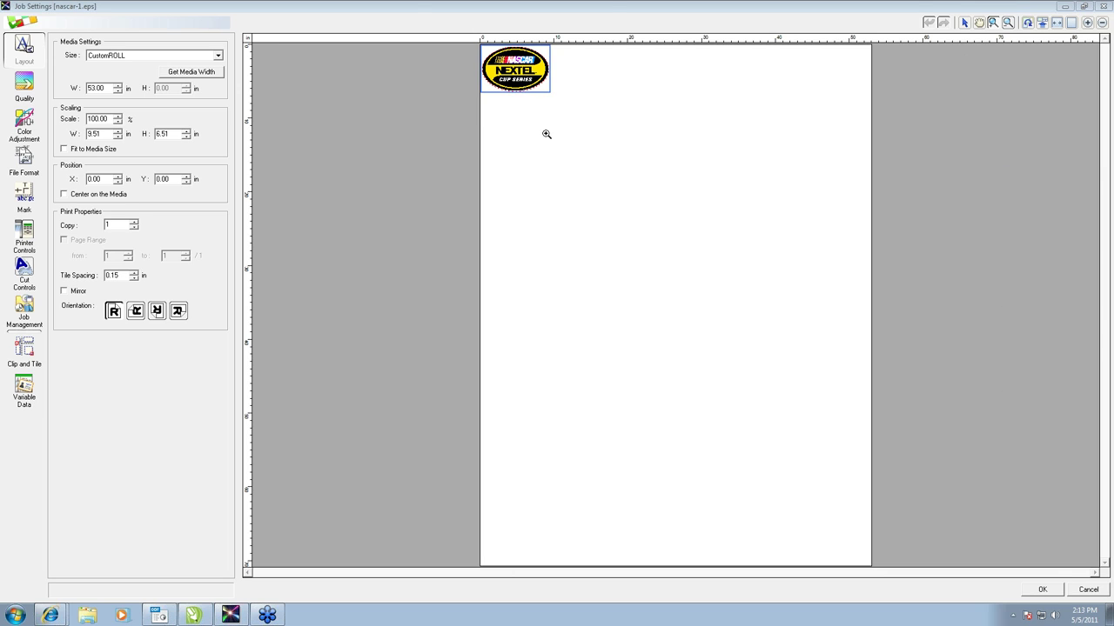
pyautogui.moveTo(462, 34); pyautogui.dragTo(552, 146)
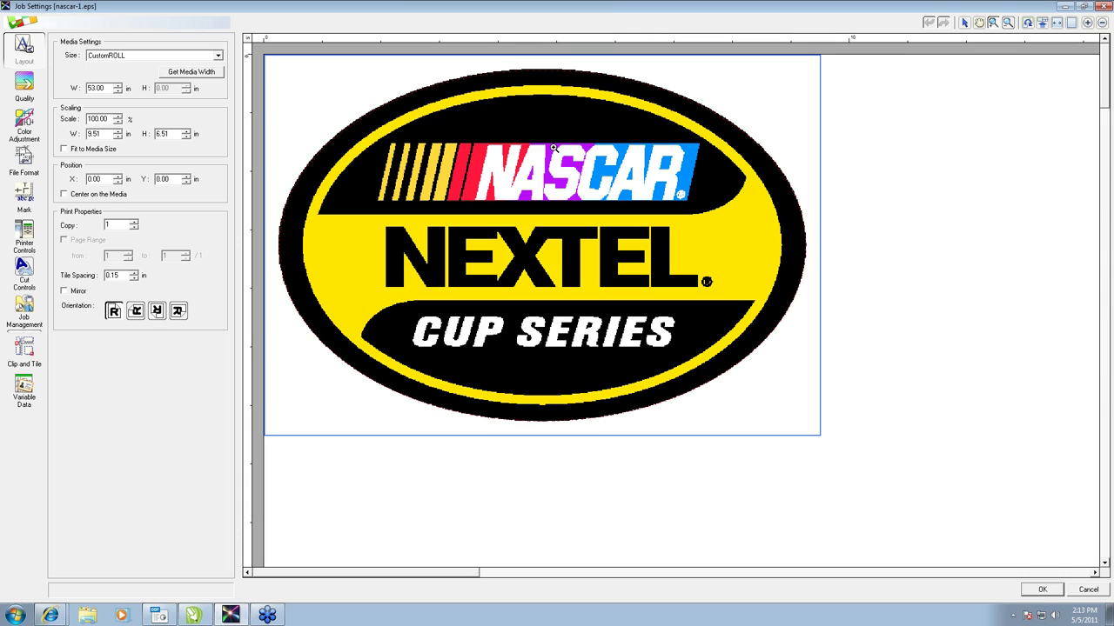